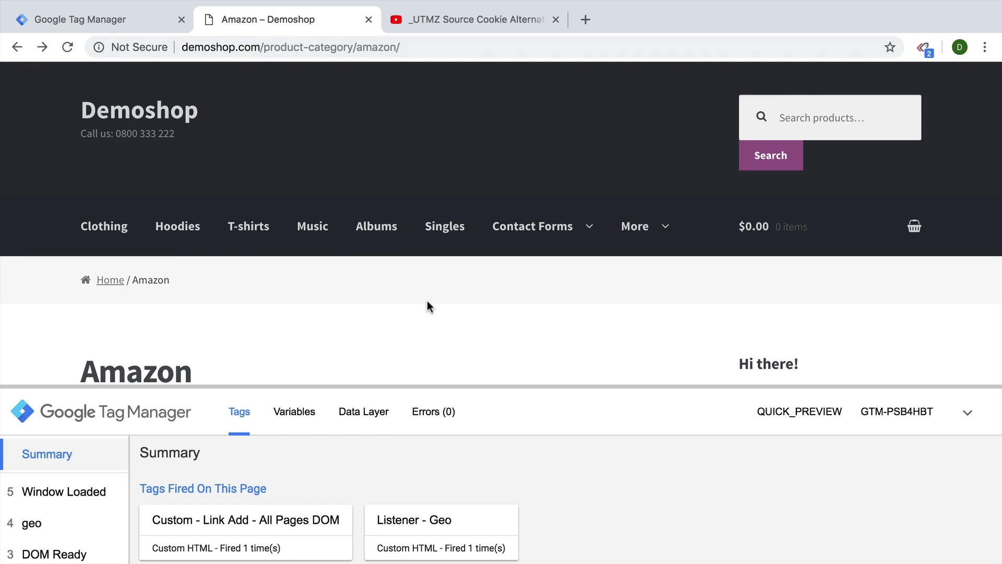
Scroll down to the row of analytics books with their Buy product links
{"action": "scroll", "coordinate": [427, 306], "scroll_direction": "down", "scroll_amount": 8}
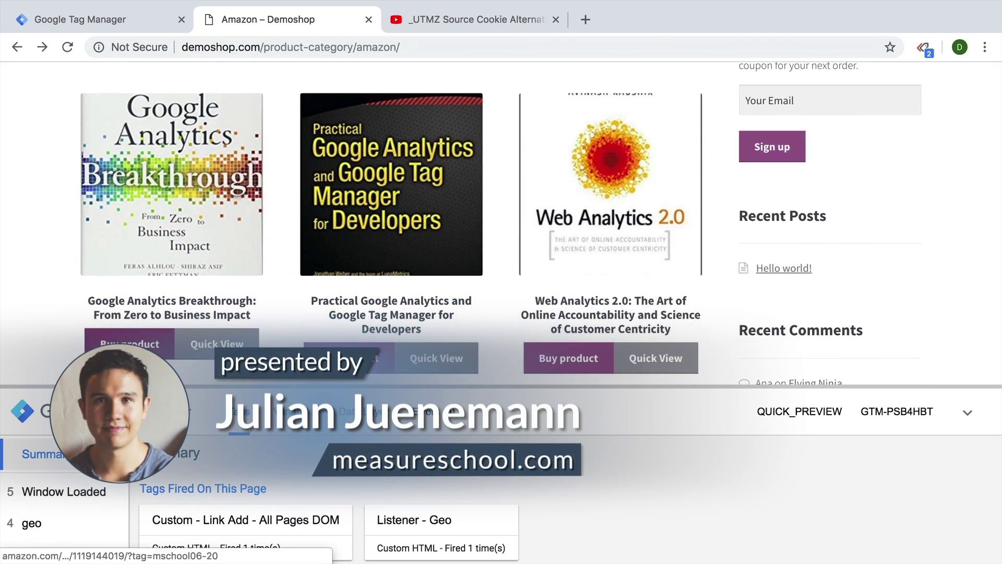
Open Google Analytics Breakthrough on Amazon and select the mschool06-20 tag in its URL
{"action": "left_click", "coordinate": [145, 354]}
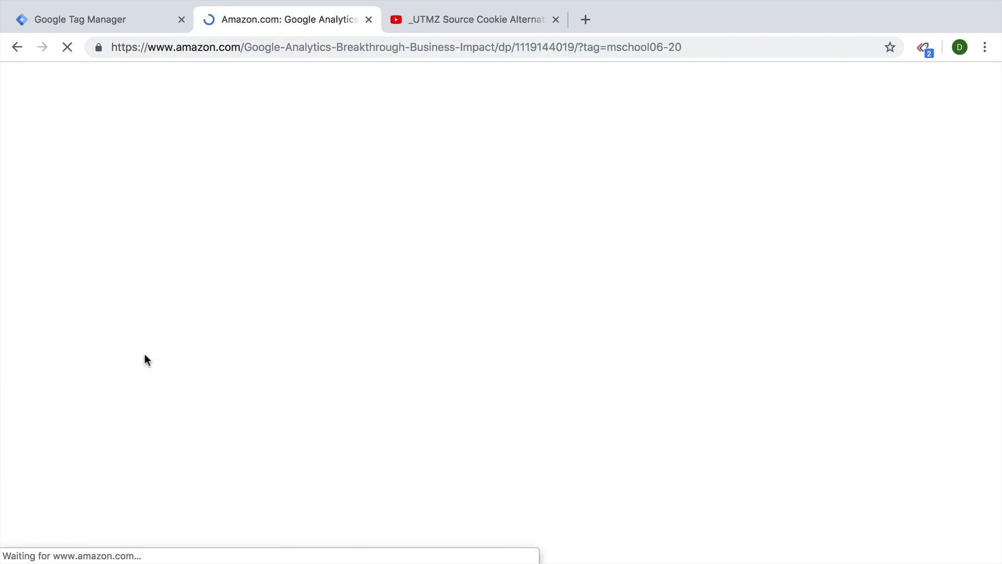
{"action": "left_click_drag", "start_coordinate": [579, 47], "coordinate": [738, 54]}
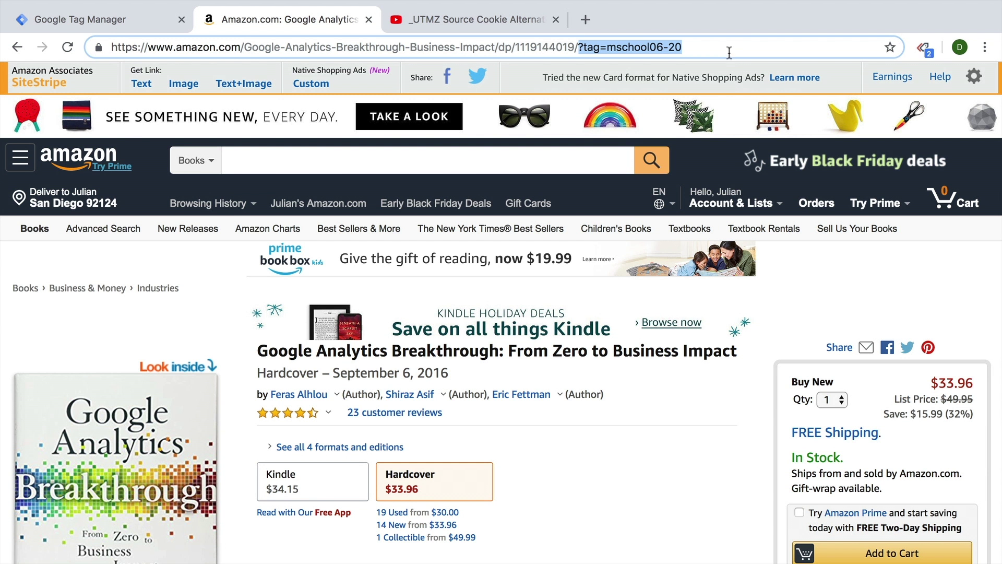
{"action": "left_click", "coordinate": [708, 46]}
{"action": "left_click_drag", "start_coordinate": [608, 49], "coordinate": [735, 49]}
Compare the SiteStripe Text link's available tracking IDs, then switch to the UTMZ YouTube video
{"action": "left_click", "coordinate": [132, 88]}
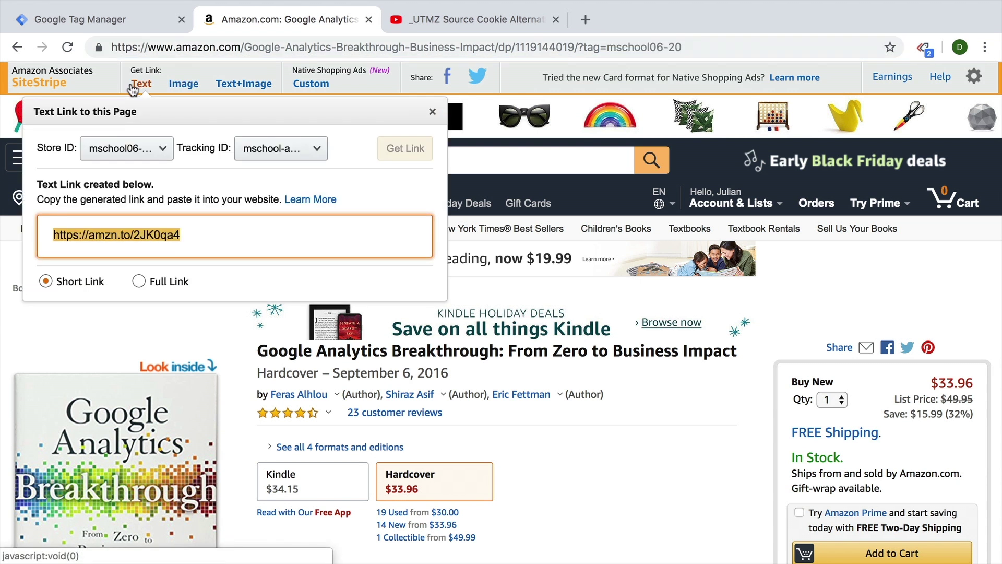
{"action": "left_click", "coordinate": [258, 150]}
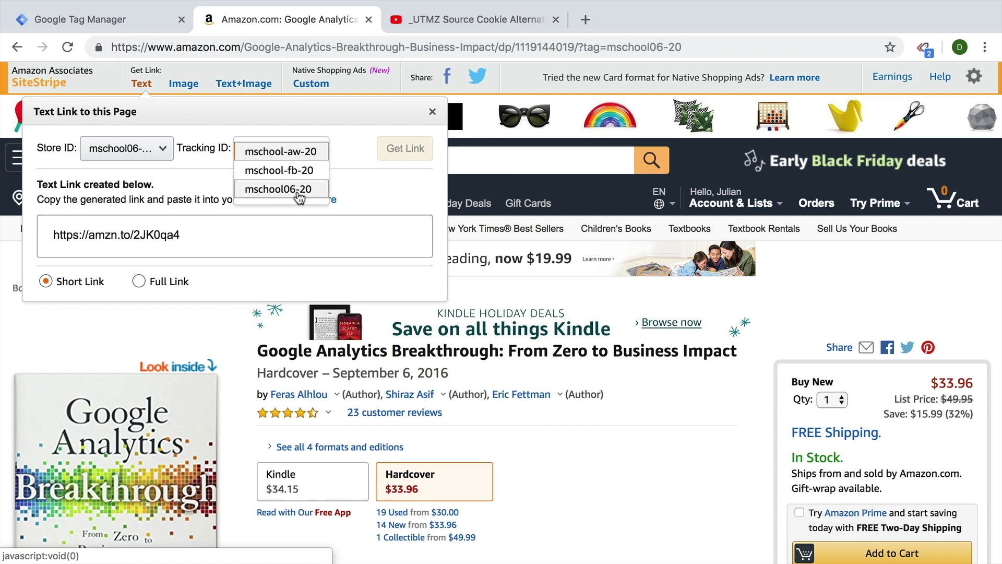
{"action": "left_click", "coordinate": [466, 19]}
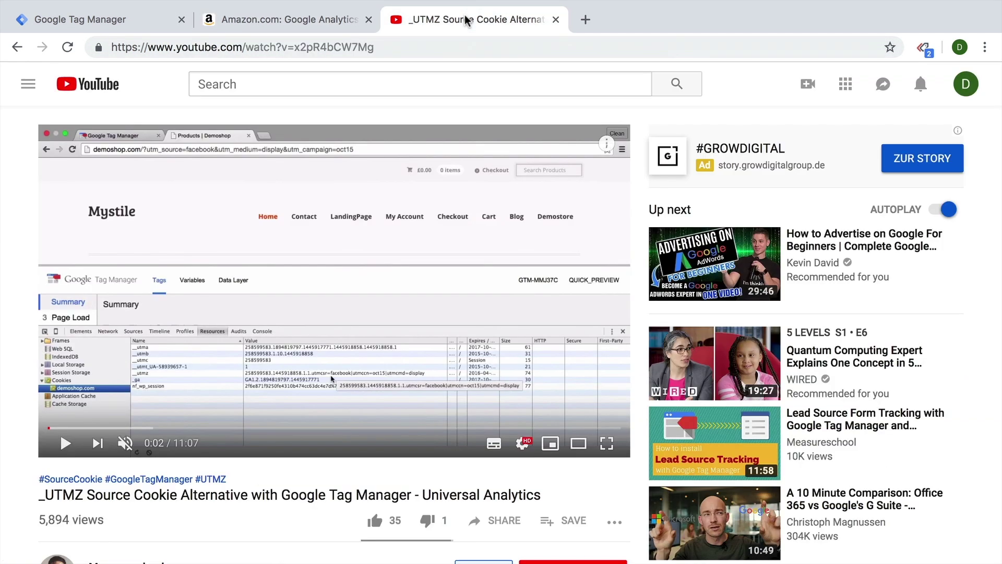
Skim the UTMZ source cookie video page, then go back to Demoshop's Amazon category page
{"action": "scroll", "coordinate": [357, 142], "scroll_direction": "down", "scroll_amount": 1}
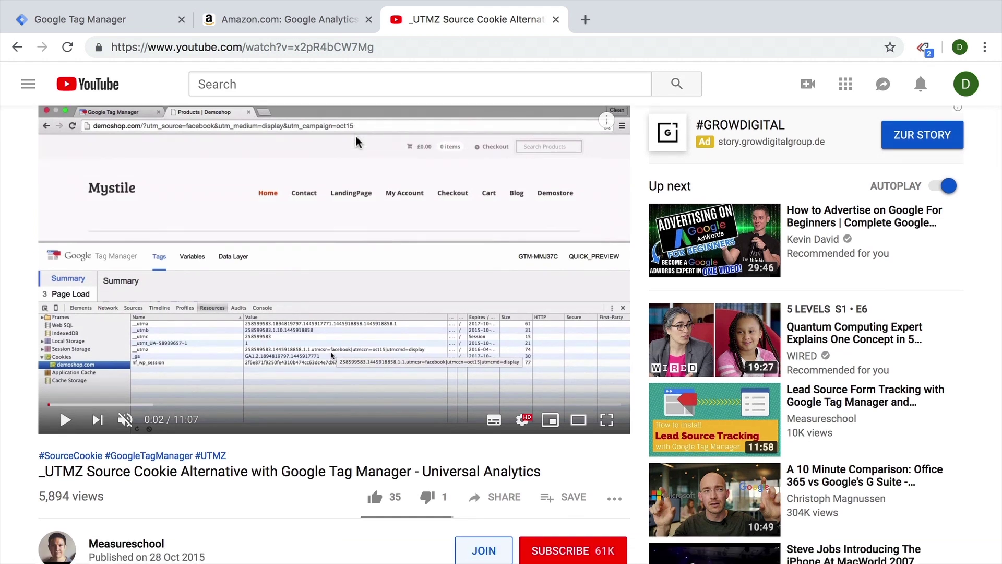
{"action": "scroll", "coordinate": [357, 142], "scroll_direction": "up", "scroll_amount": 1}
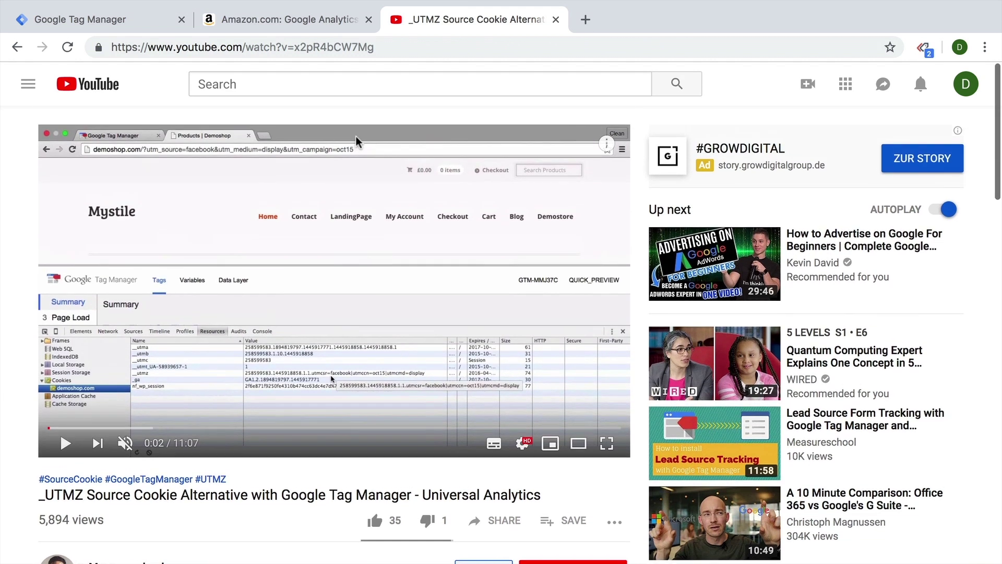
{"action": "scroll", "coordinate": [357, 142], "scroll_direction": "down", "scroll_amount": 7}
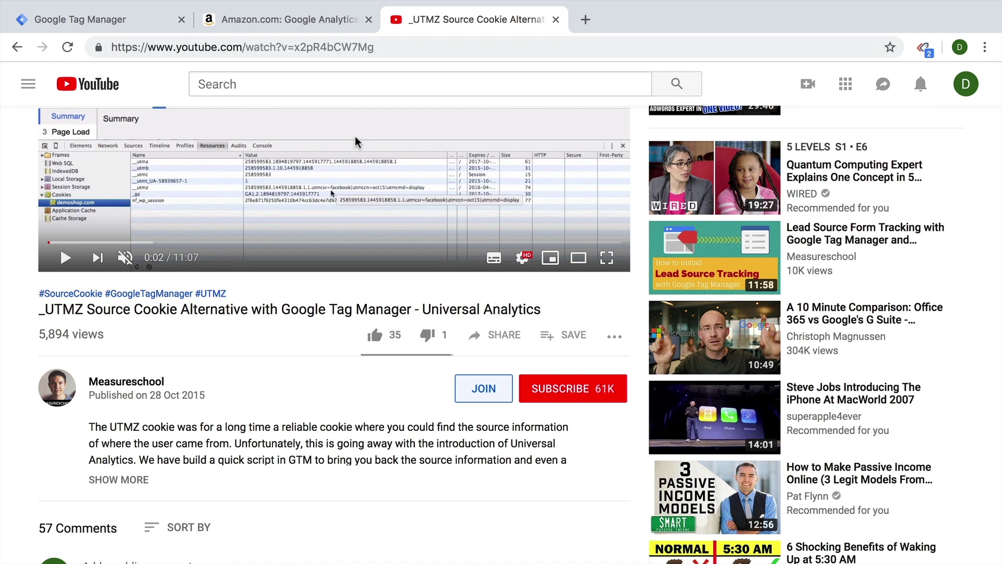
{"action": "key", "text": "ctrl+shift+Tab"}
{"action": "left_click", "coordinate": [18, 47]}
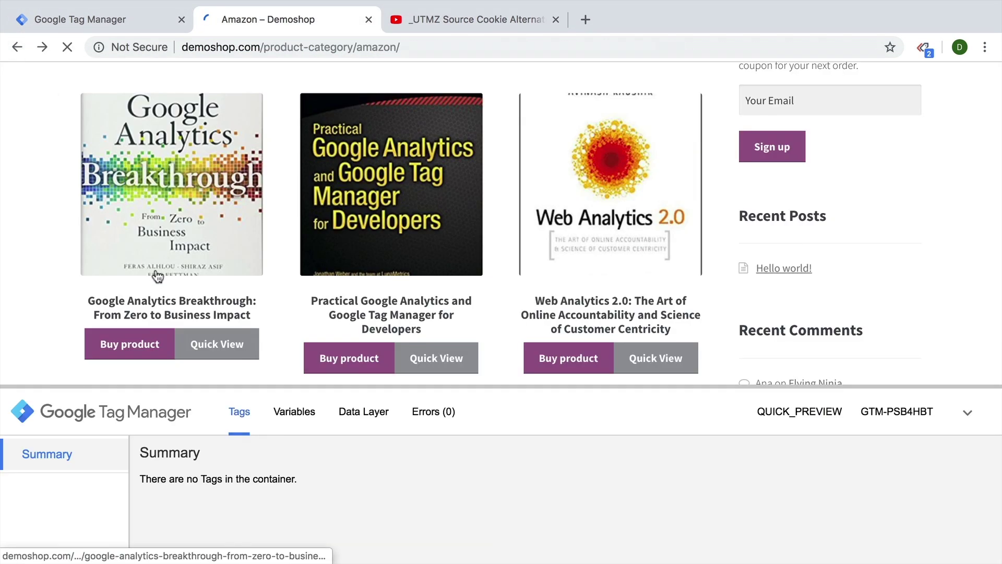
Read the HTML of the set sourceCookie - Landingpage tag, then return to the Demoshop Amazon tab
{"action": "key", "text": "ctrl+shift+Tab"}
{"action": "left_click", "coordinate": [70, 338]}
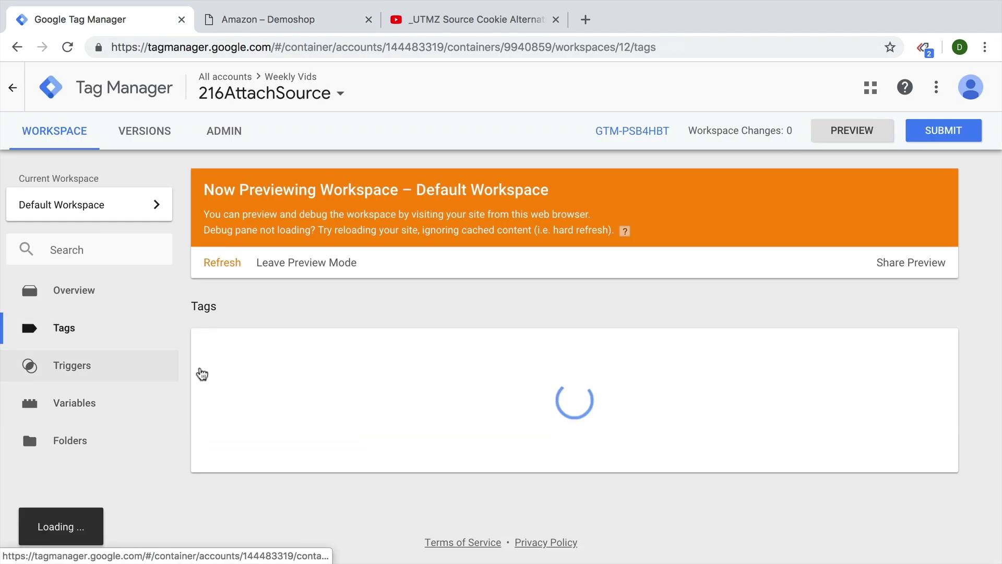
{"action": "scroll", "coordinate": [309, 376], "scroll_direction": "down", "scroll_amount": 2}
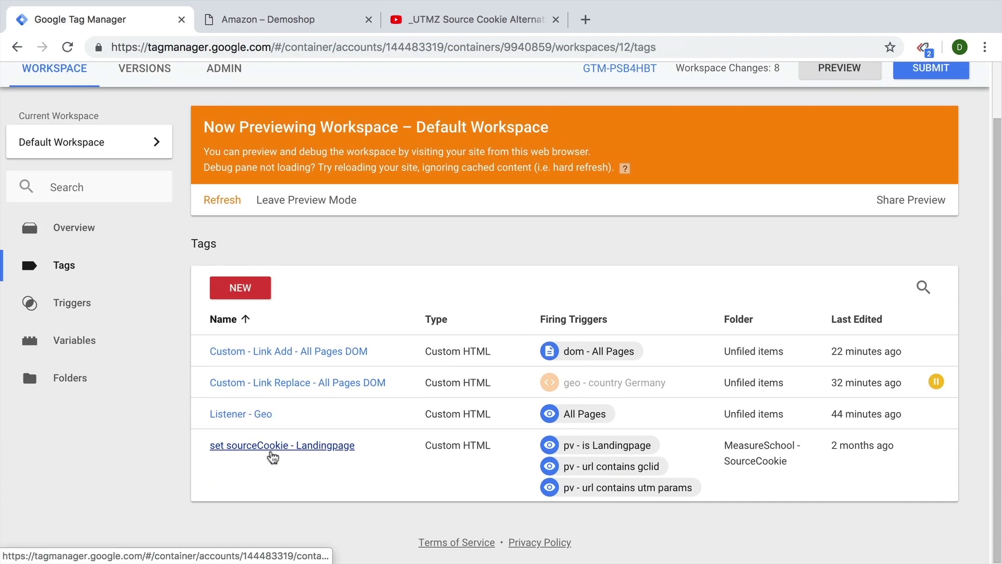
{"action": "left_click", "coordinate": [271, 452]}
{"action": "scroll", "coordinate": [360, 495], "scroll_direction": "down", "scroll_amount": 8}
{"action": "scroll", "coordinate": [359, 495], "scroll_direction": "down", "scroll_amount": 3}
{"action": "scroll", "coordinate": [359, 495], "scroll_direction": "up", "scroll_amount": 9}
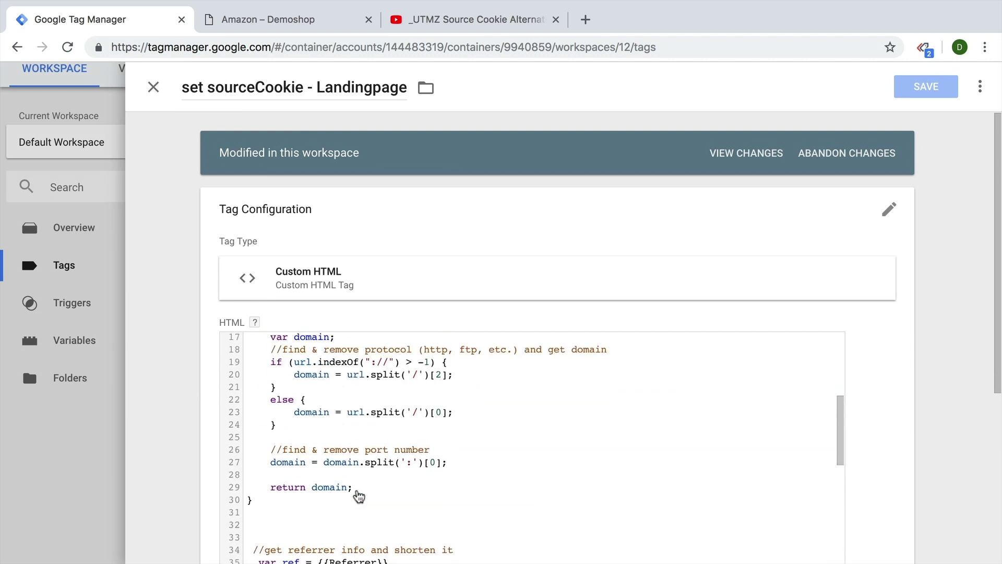
{"action": "left_click", "coordinate": [247, 23]}
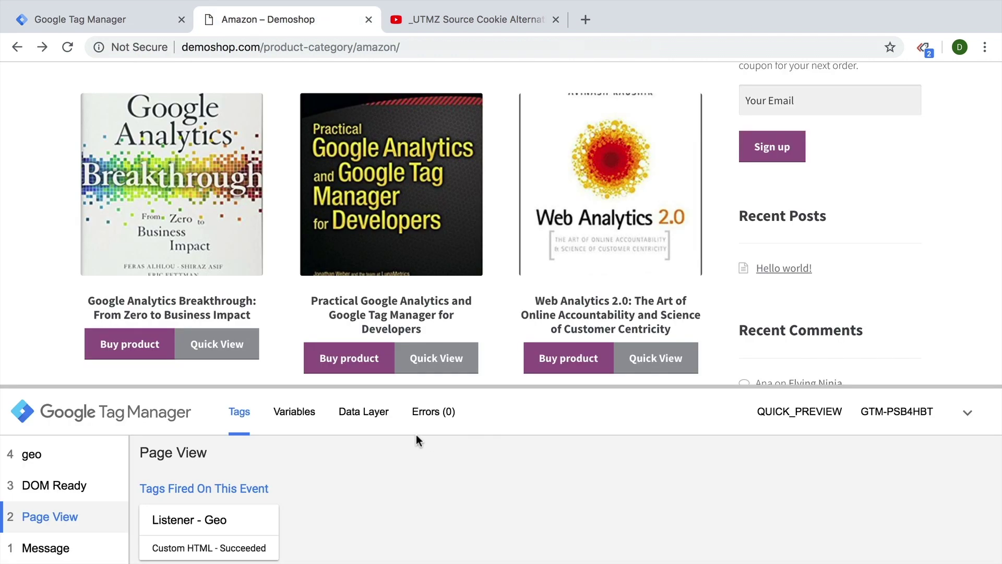
{"action": "key", "text": "super+alt+j"}
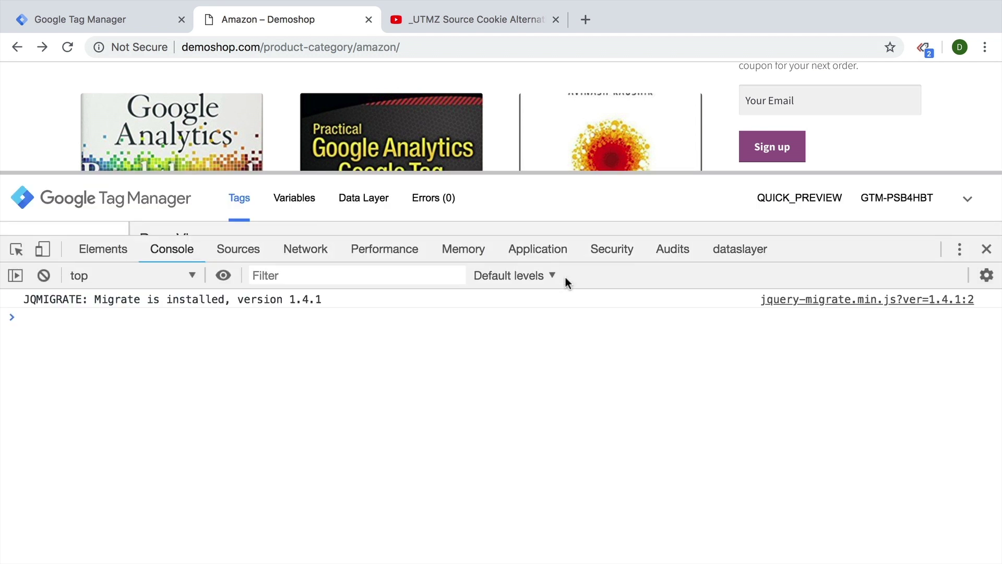
{"action": "left_click", "coordinate": [538, 250]}
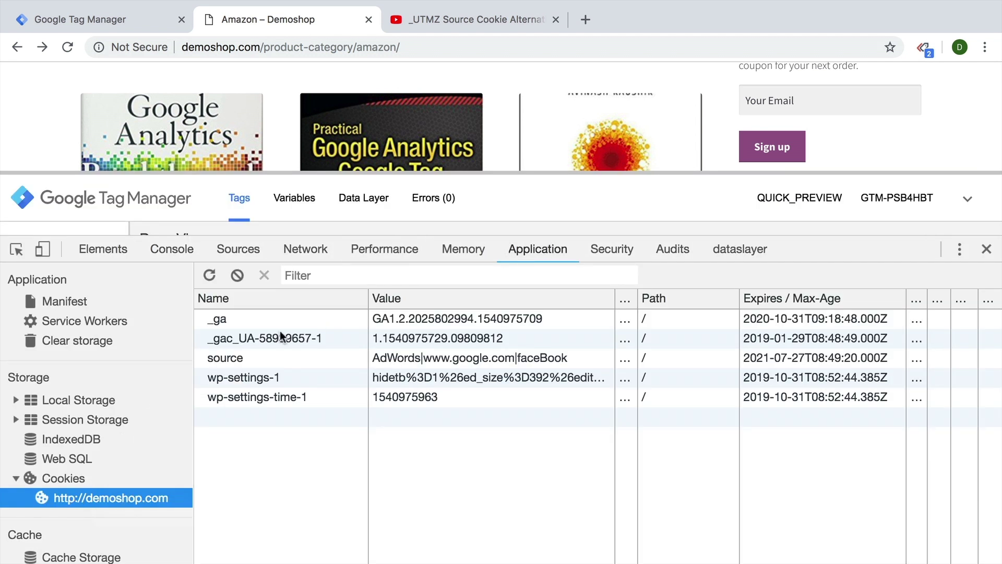
{"action": "left_click", "coordinate": [242, 359]}
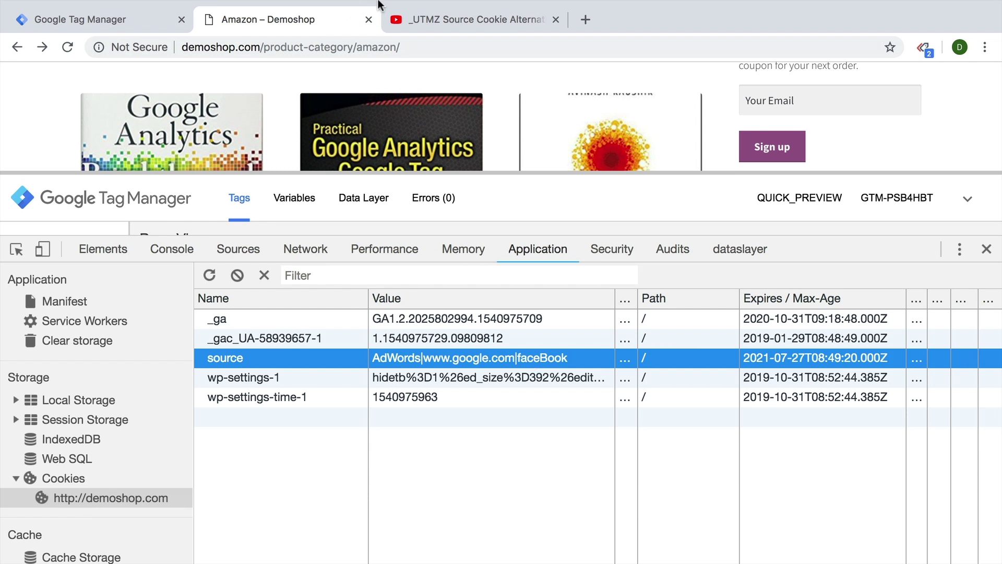
{"action": "left_click", "coordinate": [507, 48]}
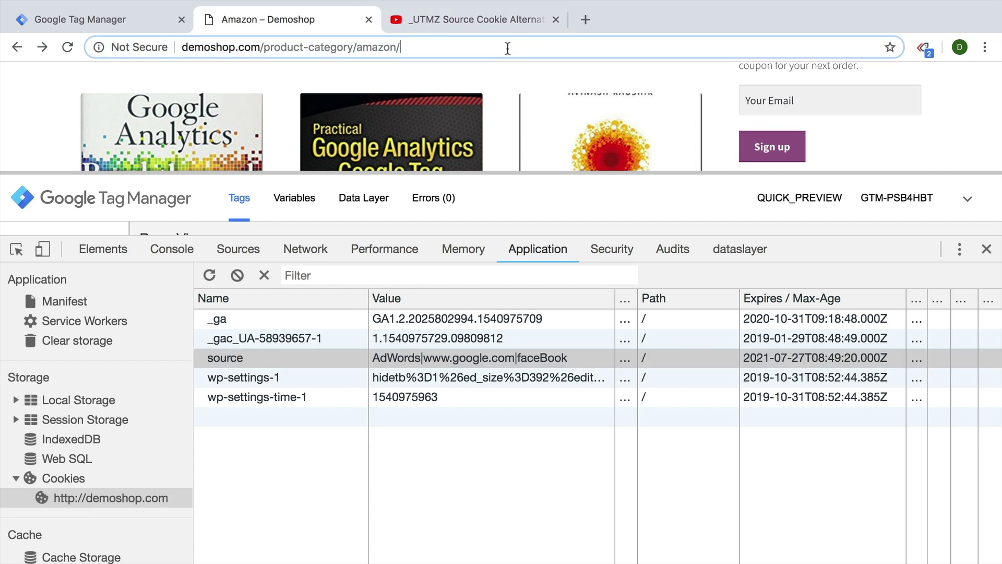
Load the shop with ?utm_source=newsletter&utm_medium=email&utm_campaign=summer15 in the URL
{"action": "type", "text": "?"}
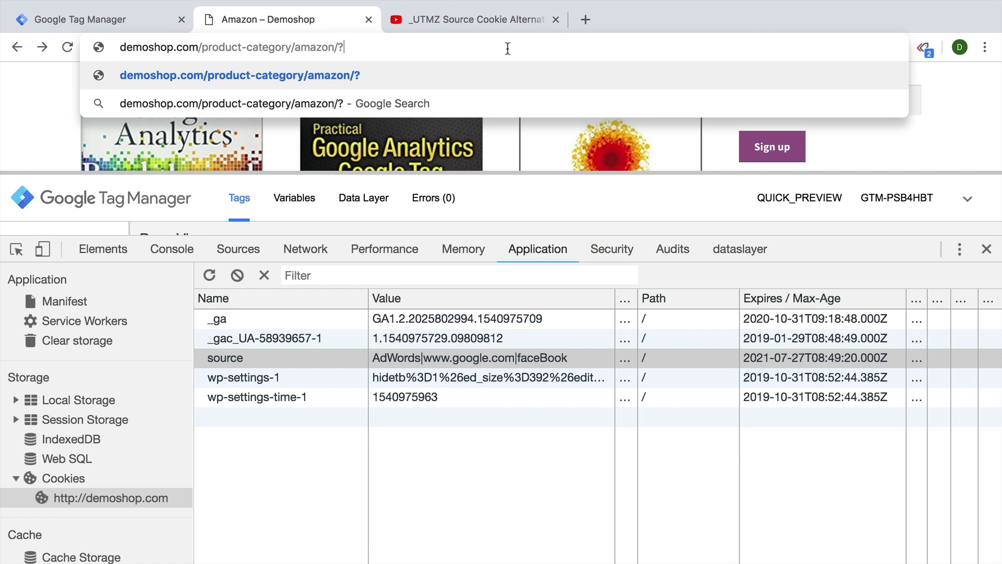
{"action": "type", "text": "utm_source=test&utm_medium=test&utm_campaign=test"}
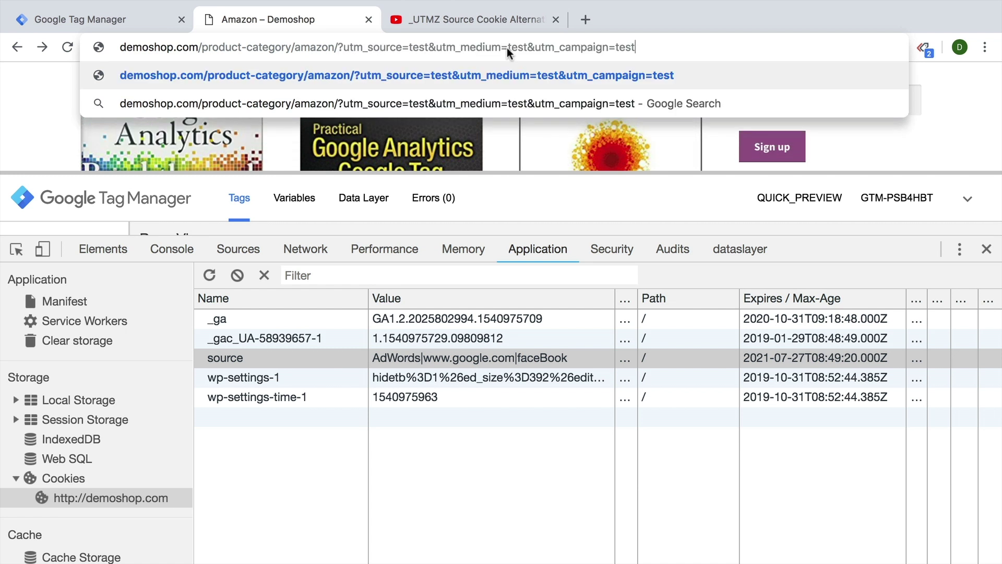
{"action": "left_click_drag", "start_coordinate": [342, 47], "coordinate": [390, 78]}
{"action": "key", "text": "BackSpace"}
{"action": "type", "text": ".utmeme"}
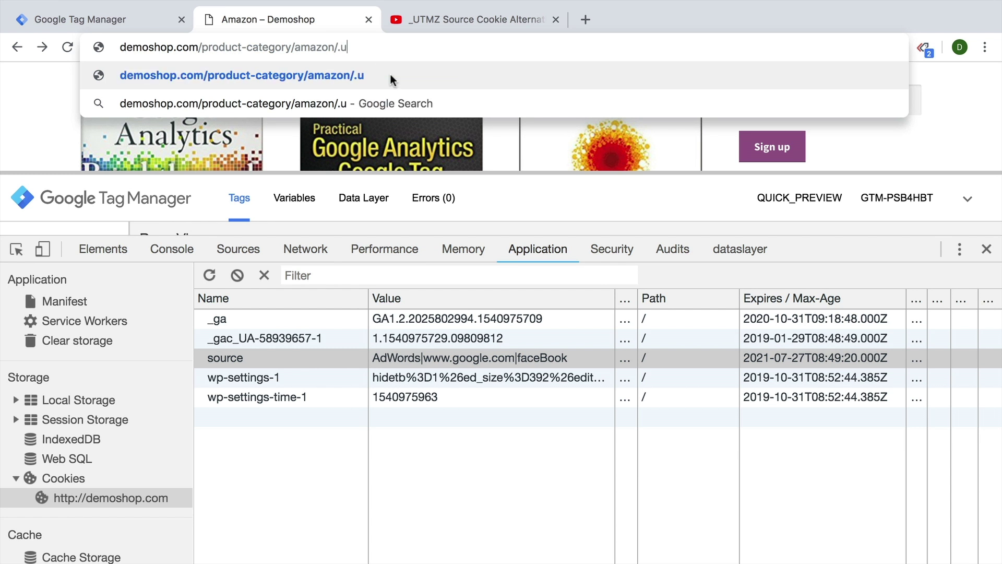
{"action": "key", "text": "BackSpace"}
{"action": "key", "text": "BackSpace"}
{"action": "key", "text": "BackSpace"}
{"action": "key", "text": "BackSpace"}
{"action": "key", "text": "BackSpace"}
{"action": "key", "text": "BackSpace"}
{"action": "key", "text": "BackSpace"}
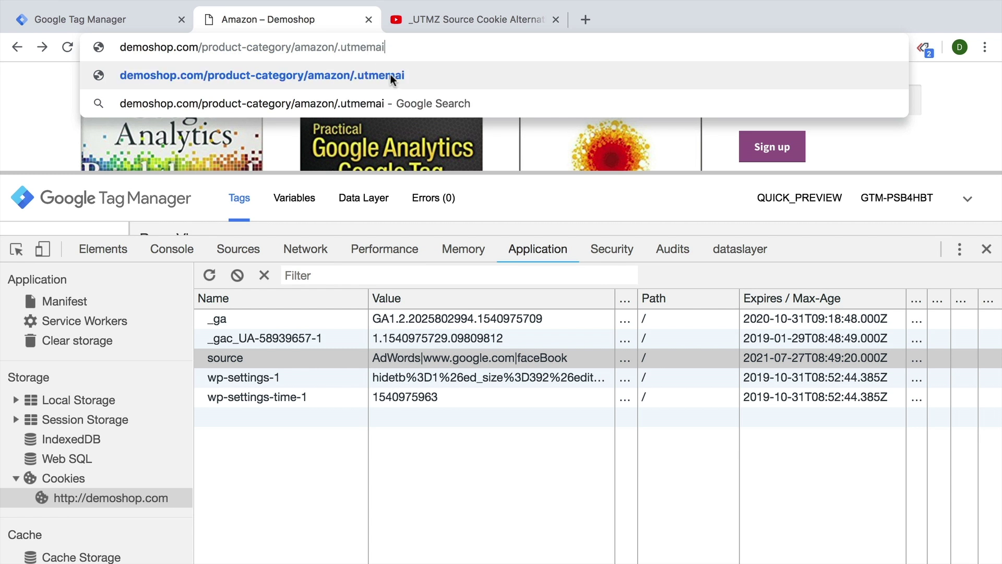
{"action": "type", "text": "?utm_source=newsletter&utm_medium=email&utm_campaign=summer15"}
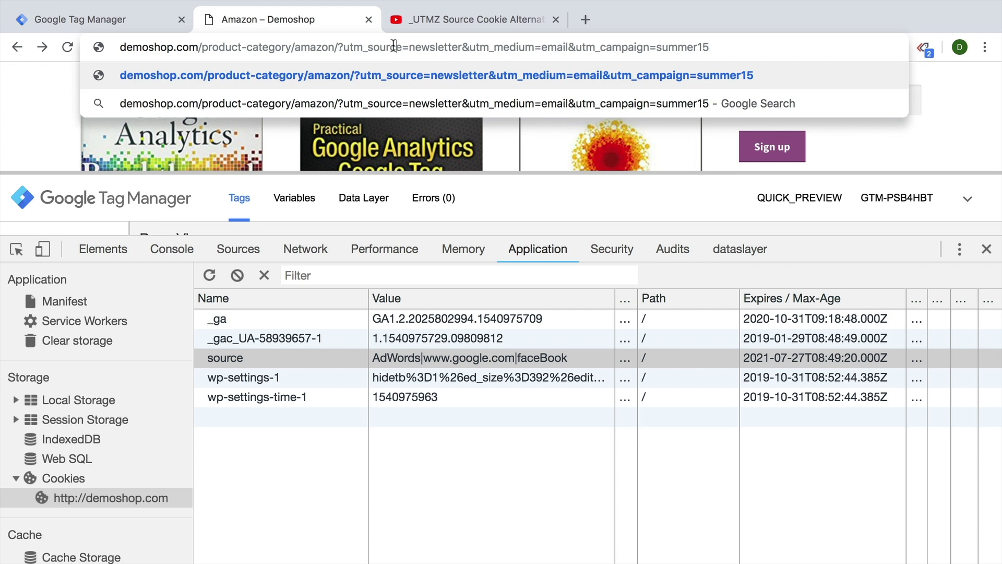
{"action": "key", "text": "Return"}
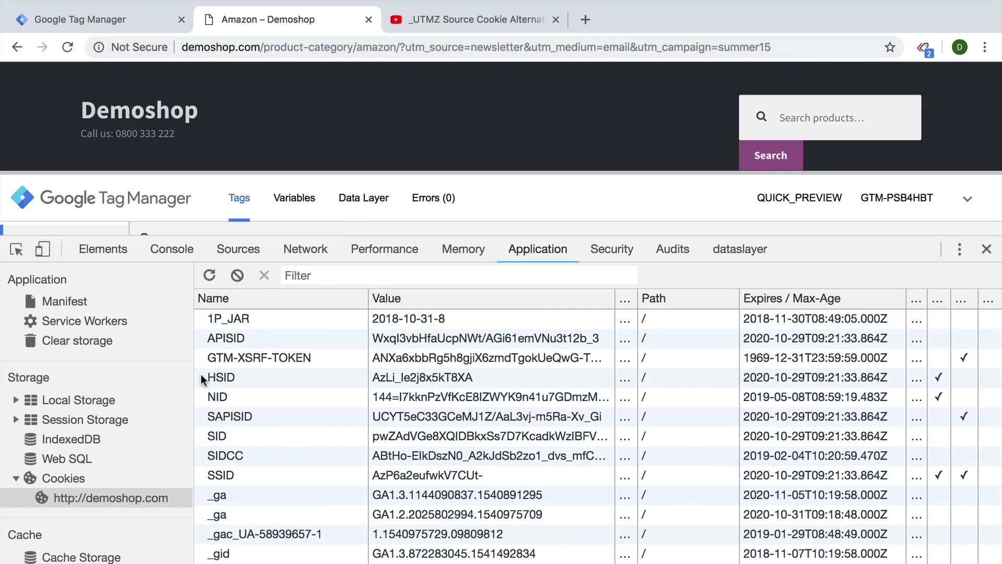
{"action": "scroll", "coordinate": [287, 452], "scroll_direction": "down", "scroll_amount": 3}
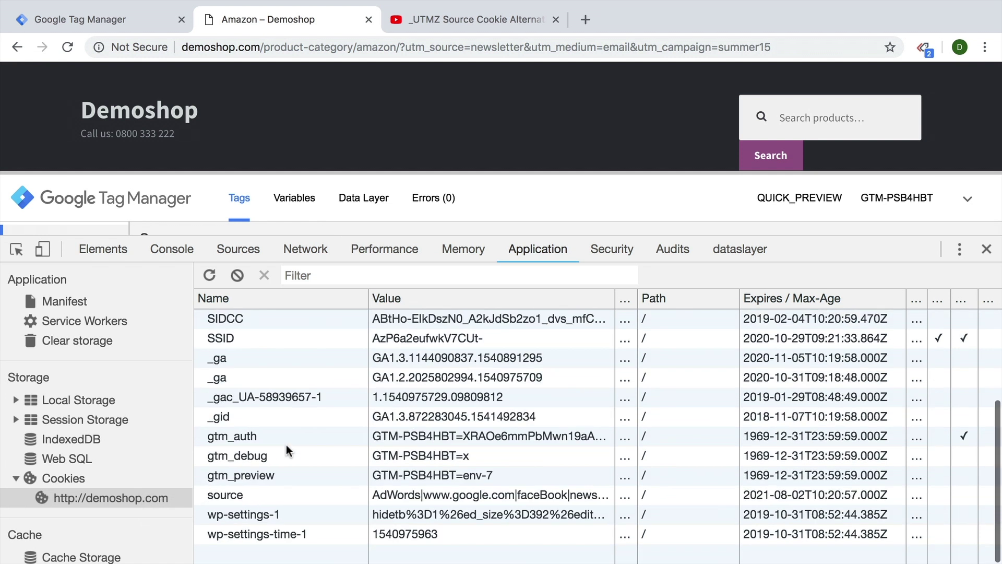
{"action": "left_click", "coordinate": [486, 495]}
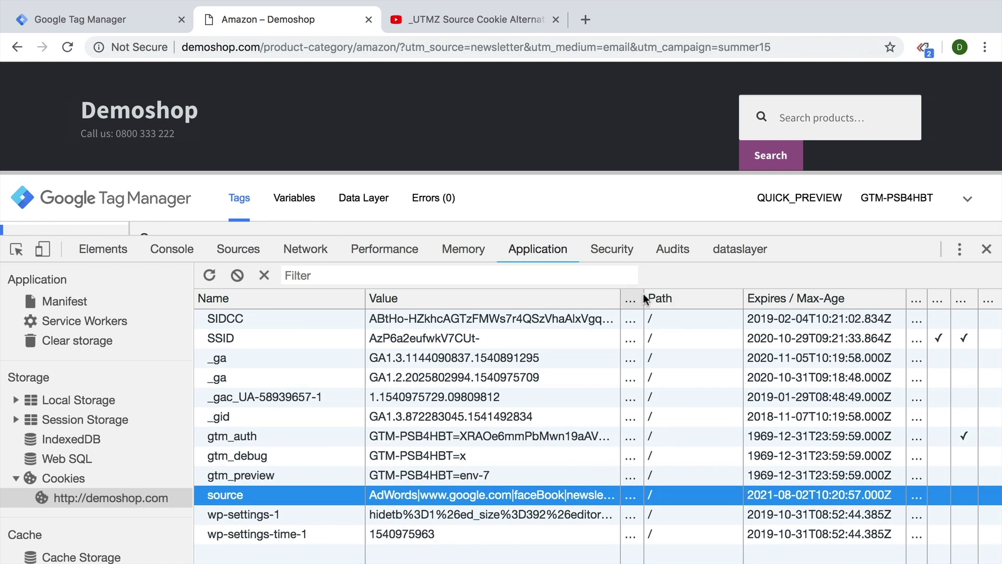
{"action": "left_click", "coordinate": [523, 506]}
{"action": "double_click", "coordinate": [527, 497]}
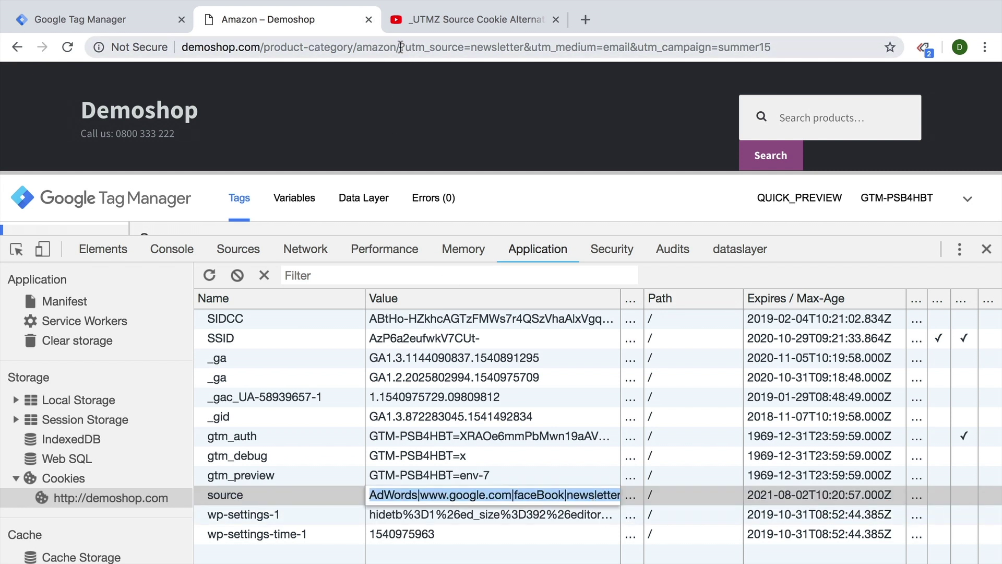
Reload the page with ?gclid=123123 and confirm the source cookie ends with GoogleAds
{"action": "left_click_drag", "start_coordinate": [401, 47], "coordinate": [438, 97]}
{"action": "type", "text": "?"}
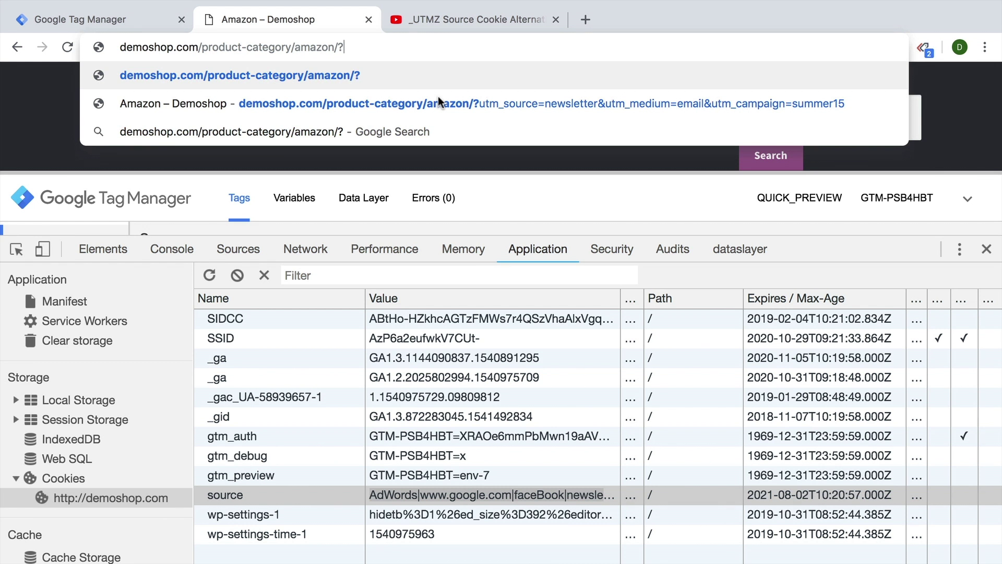
{"action": "type", "text": "g"}
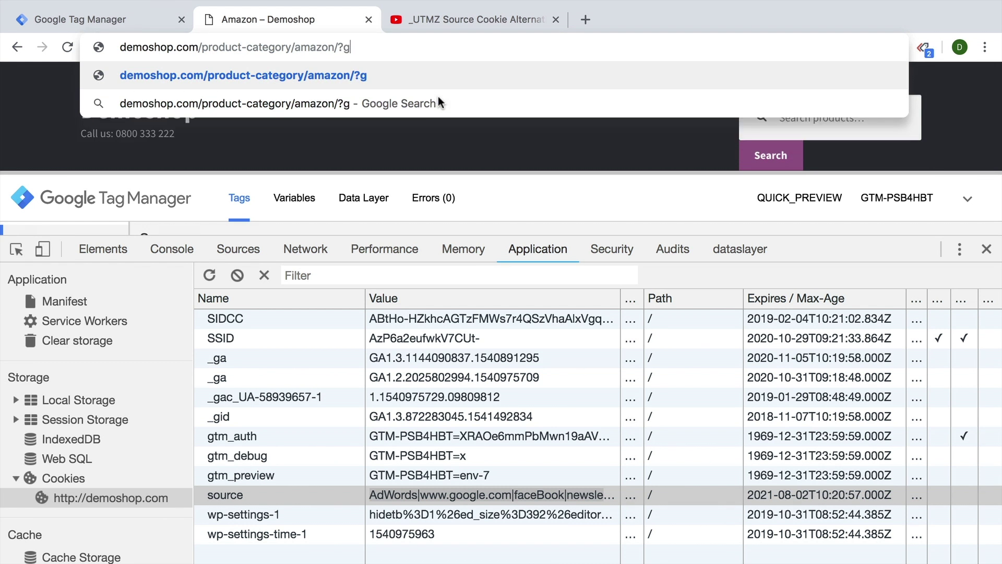
{"action": "type", "text": "clid=123123"}
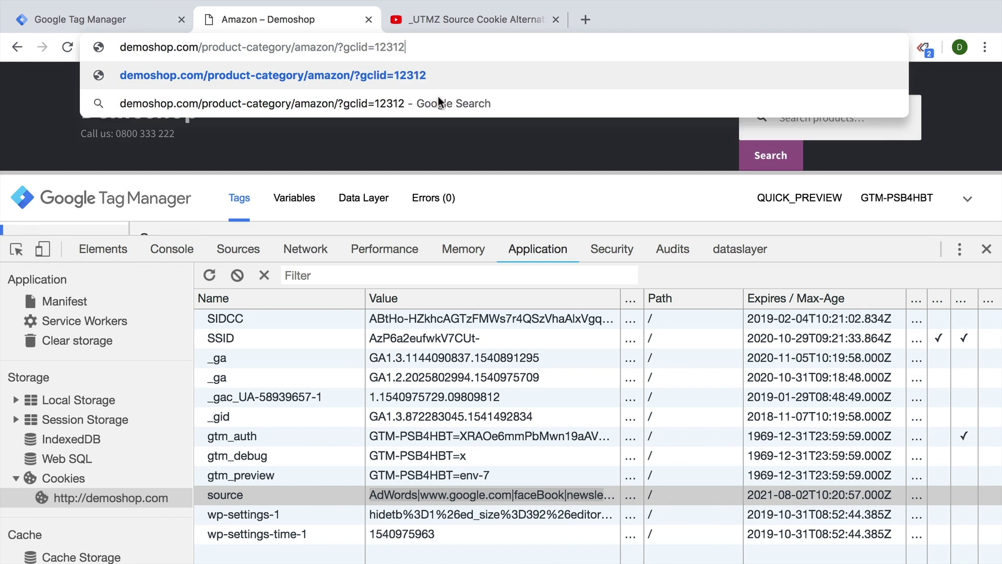
{"action": "key", "text": "Return"}
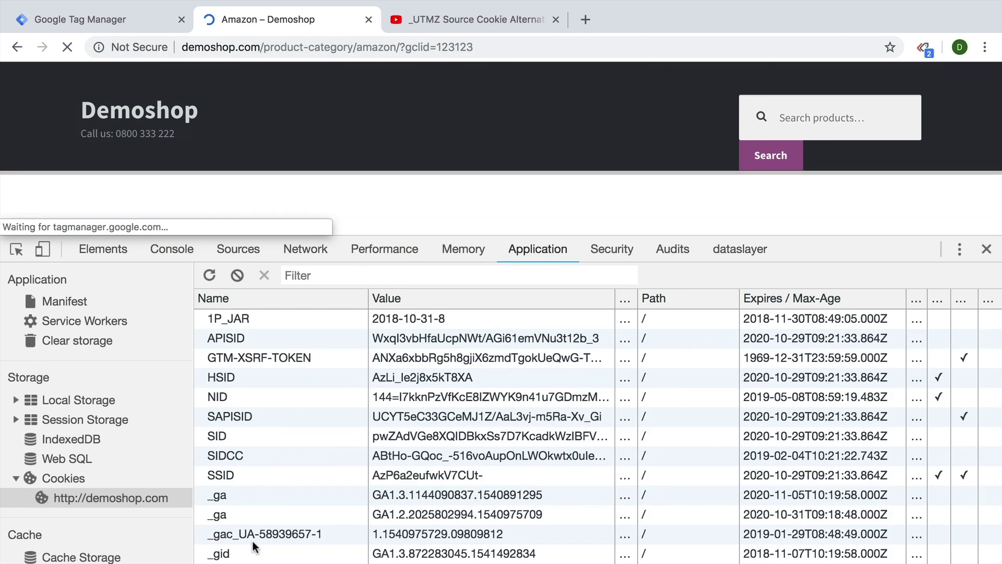
{"action": "scroll", "coordinate": [253, 543], "scroll_direction": "down", "scroll_amount": 3}
{"action": "left_click", "coordinate": [237, 496]}
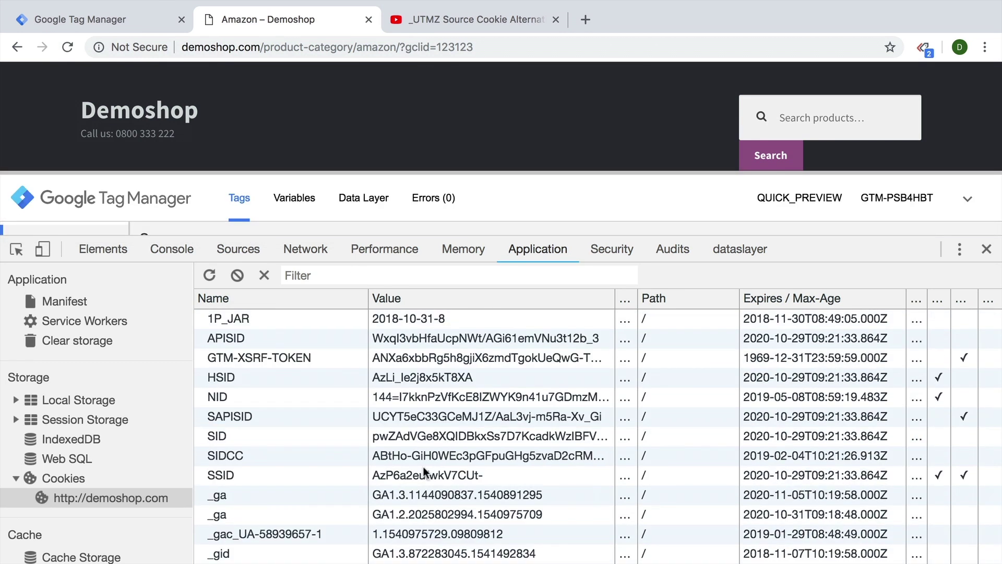
{"action": "scroll", "coordinate": [422, 470], "scroll_direction": "down", "scroll_amount": 3}
{"action": "left_click", "coordinate": [599, 496]}
{"action": "double_click", "coordinate": [599, 496]}
{"action": "key", "text": "End"}
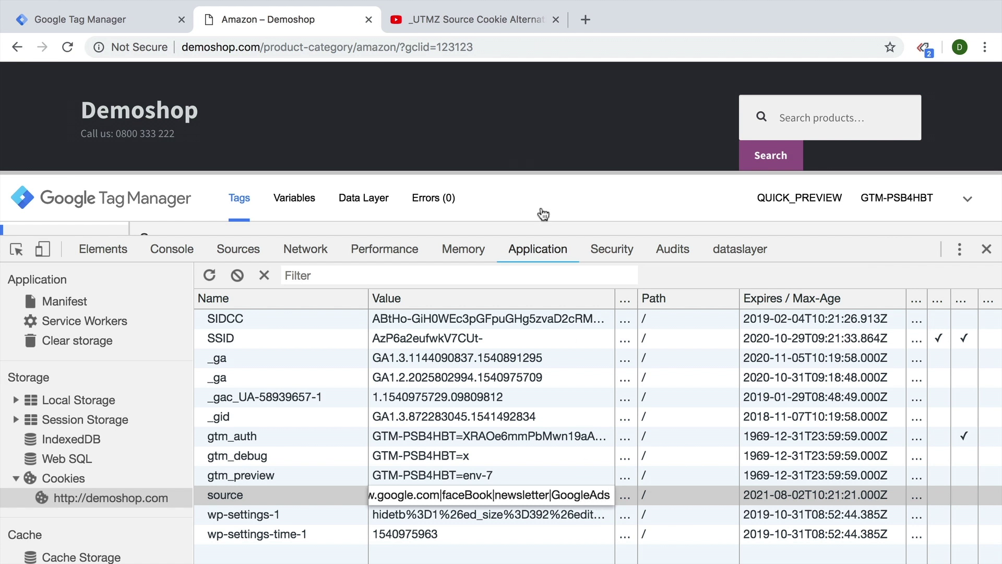
Follow the first book's Buy product link to Amazon
{"action": "left_click", "coordinate": [462, 102]}
{"action": "scroll", "coordinate": [462, 101], "scroll_direction": "down", "scroll_amount": 5}
{"action": "scroll", "coordinate": [461, 101], "scroll_direction": "down", "scroll_amount": 4}
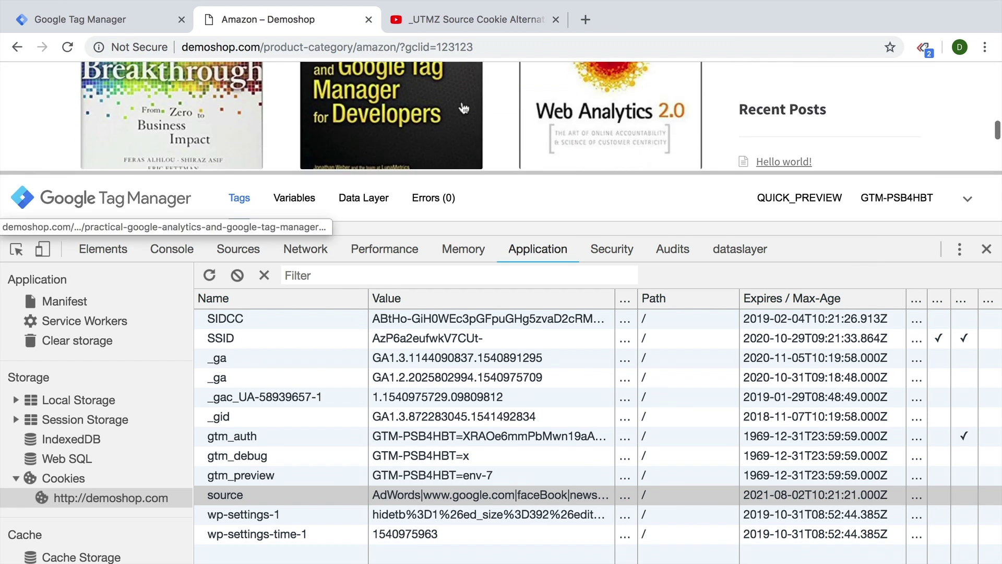
{"action": "left_click", "coordinate": [166, 124]}
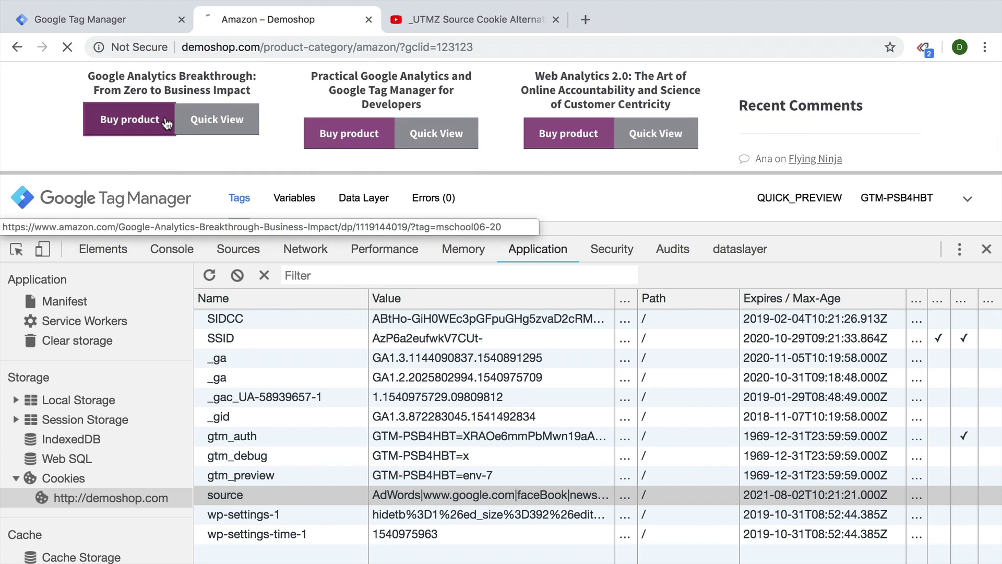
Compare the URL's mschool06-20 tag with the SiteStripe Text link's tracking ID list
{"action": "left_click", "coordinate": [988, 249]}
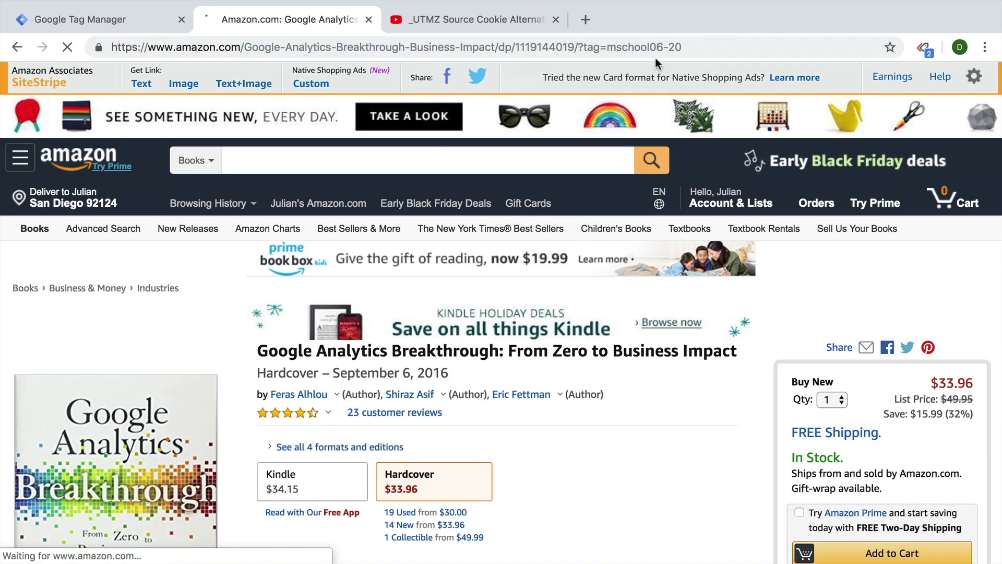
{"action": "left_click_drag", "start_coordinate": [607, 47], "coordinate": [682, 47]}
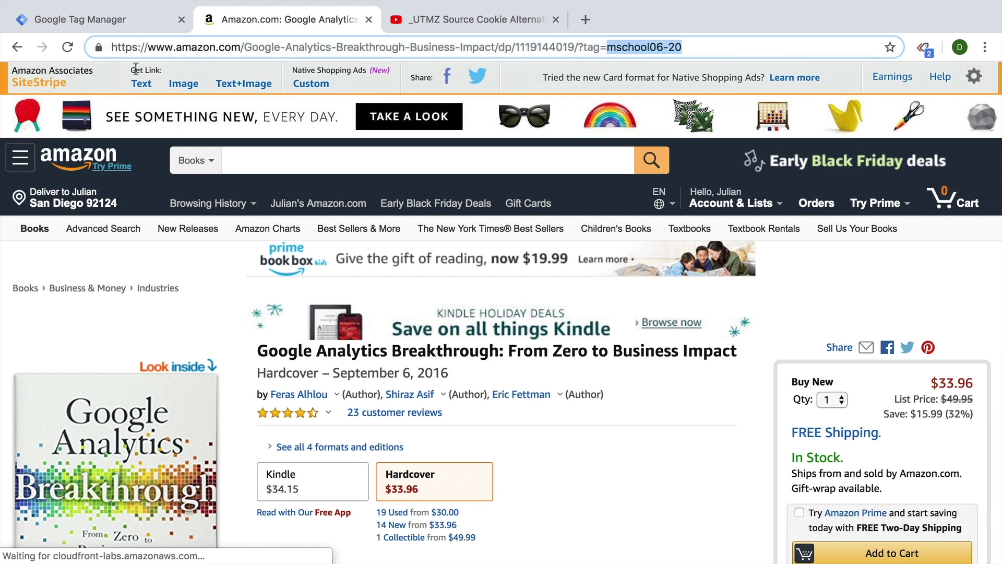
{"action": "left_click", "coordinate": [142, 84]}
{"action": "left_click", "coordinate": [306, 149]}
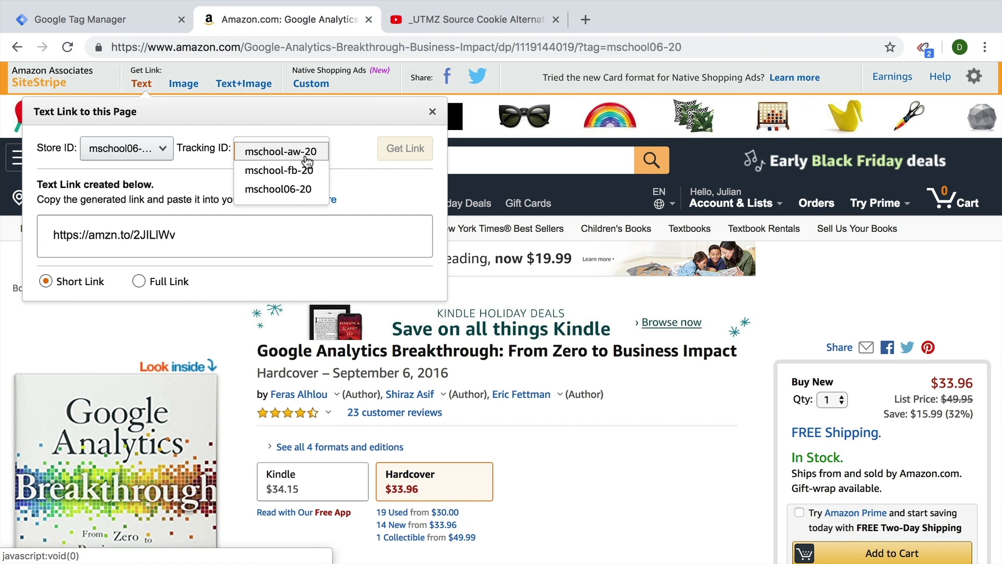
Insert 'aw-' into the URL's tag, then go back to the Demoshop category page
{"action": "left_click", "coordinate": [681, 46]}
{"action": "type", "text": "a"}
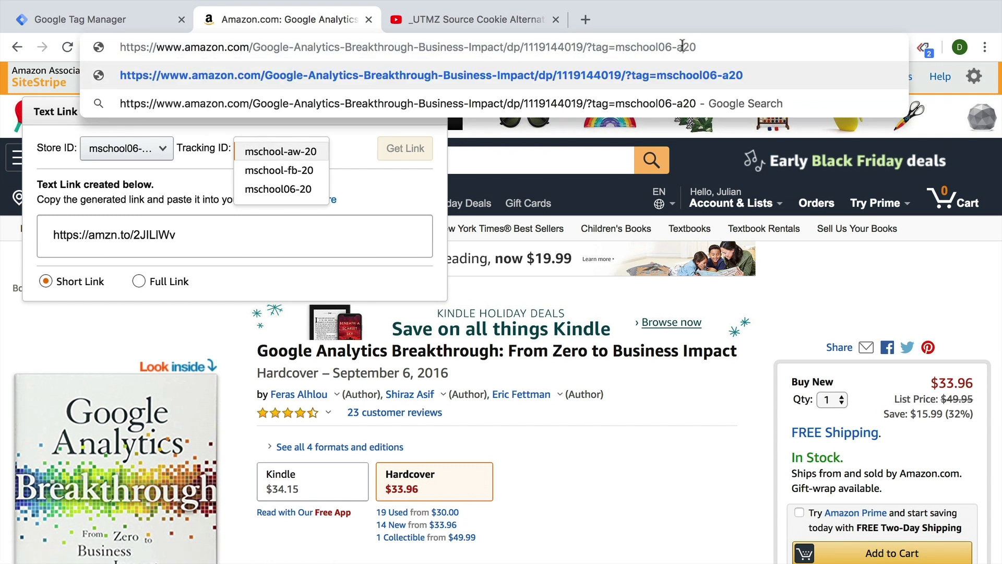
{"action": "type", "text": "w-"}
{"action": "key", "text": "super+a"}
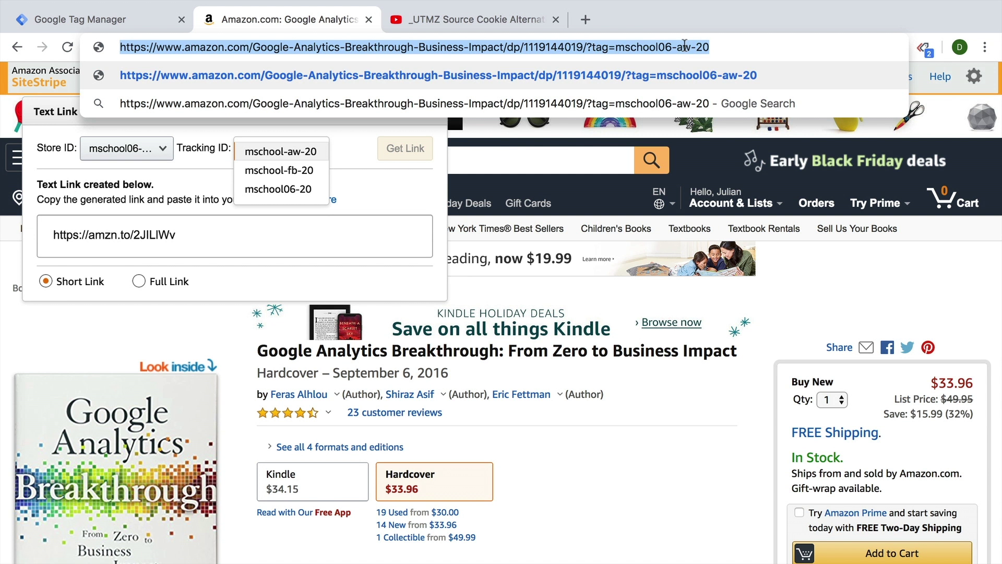
{"action": "left_click", "coordinate": [16, 48]}
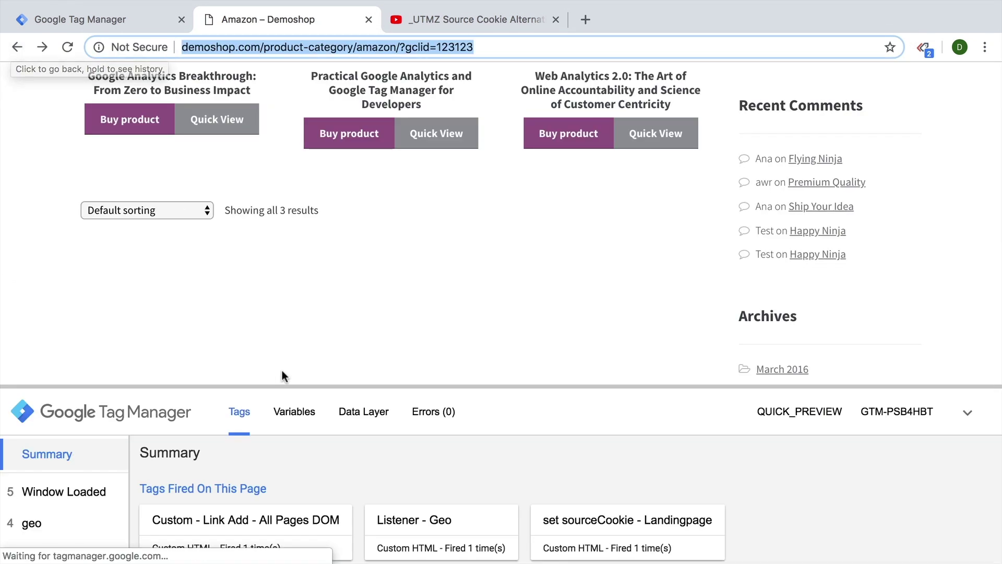
Enlarge the preview pane and show variable values at the Page View event
{"action": "left_click_drag", "start_coordinate": [264, 387], "coordinate": [297, 153]}
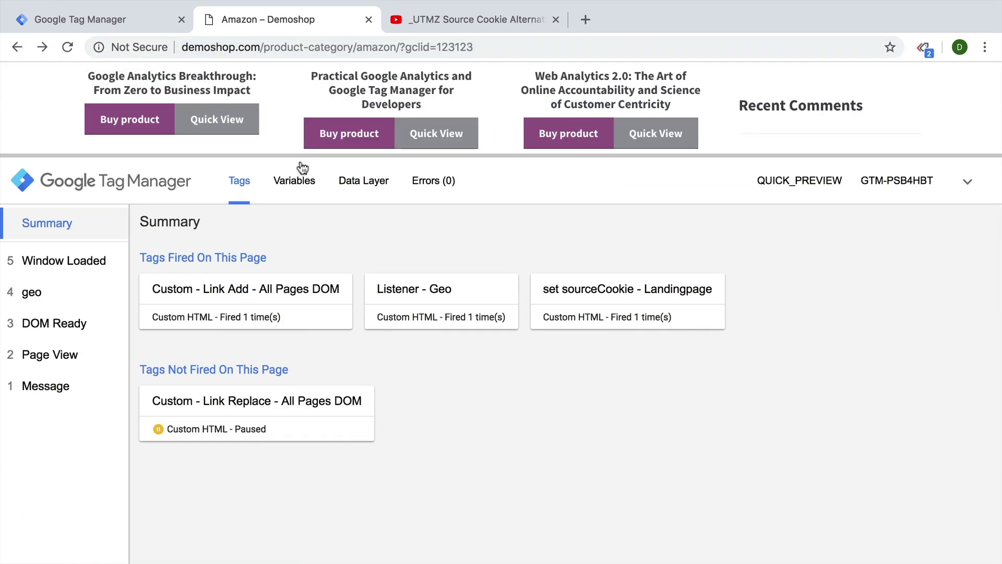
{"action": "left_click", "coordinate": [306, 182]}
{"action": "left_click", "coordinate": [47, 355]}
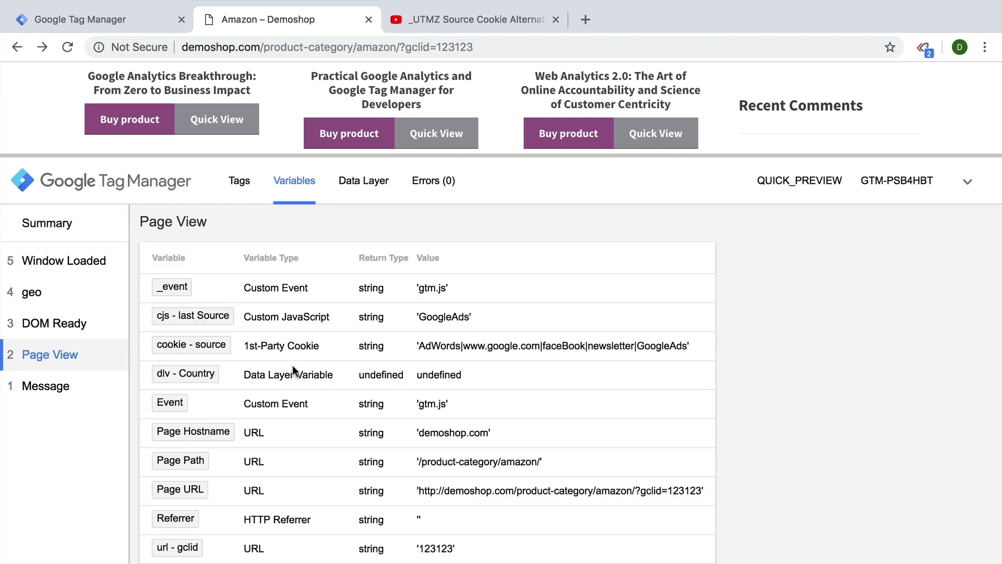
Confirm cookie - source and cjs - last Source show GoogleAds, then close the sourceCookie tag editor
{"action": "left_click_drag", "start_coordinate": [451, 344], "coordinate": [694, 343]}
{"action": "left_click", "coordinate": [691, 343]}
{"action": "double_click", "coordinate": [674, 345]}
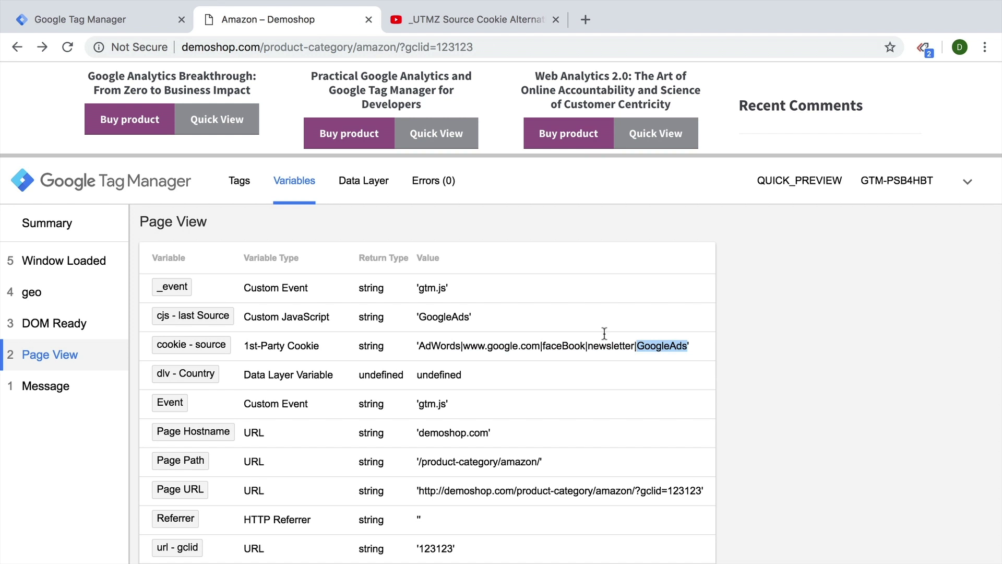
{"action": "double_click", "coordinate": [434, 316]}
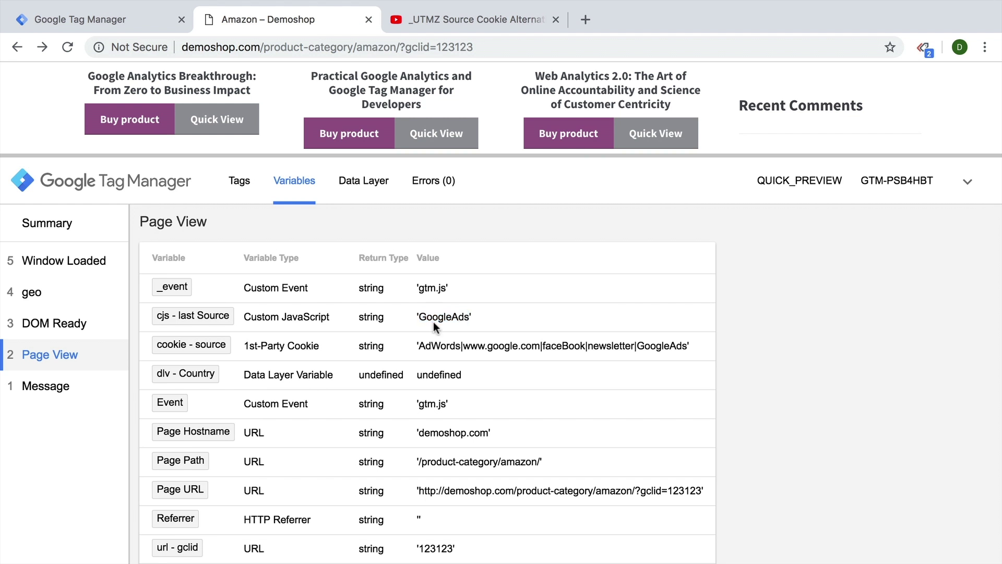
{"action": "left_click", "coordinate": [49, 24]}
{"action": "left_click", "coordinate": [88, 469]}
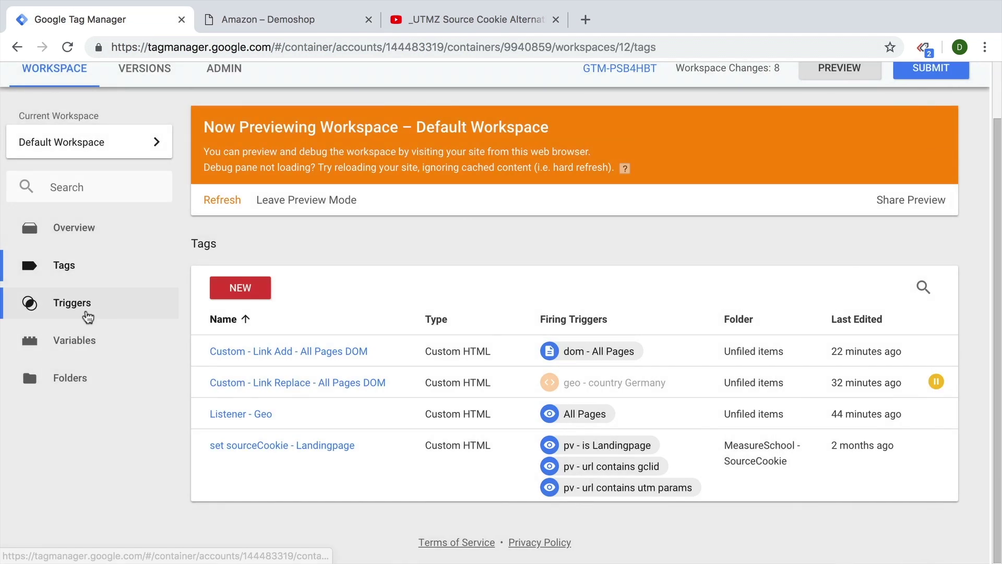
Start a new user-defined variable named 'lookup - Amazon IDs'
{"action": "left_click", "coordinate": [84, 308]}
{"action": "left_click", "coordinate": [77, 340]}
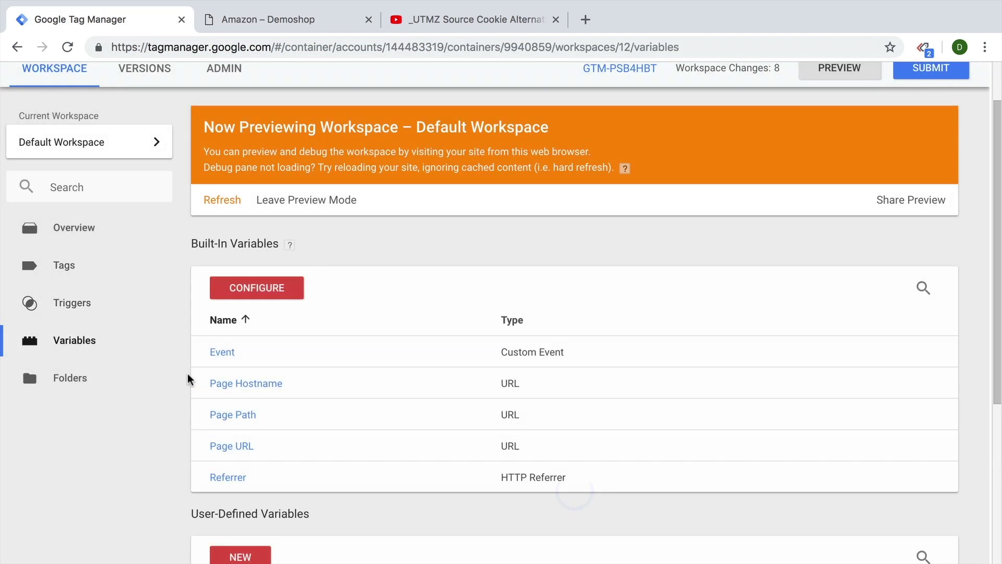
{"action": "scroll", "coordinate": [188, 376], "scroll_direction": "down", "scroll_amount": 5}
{"action": "left_click", "coordinate": [239, 295]}
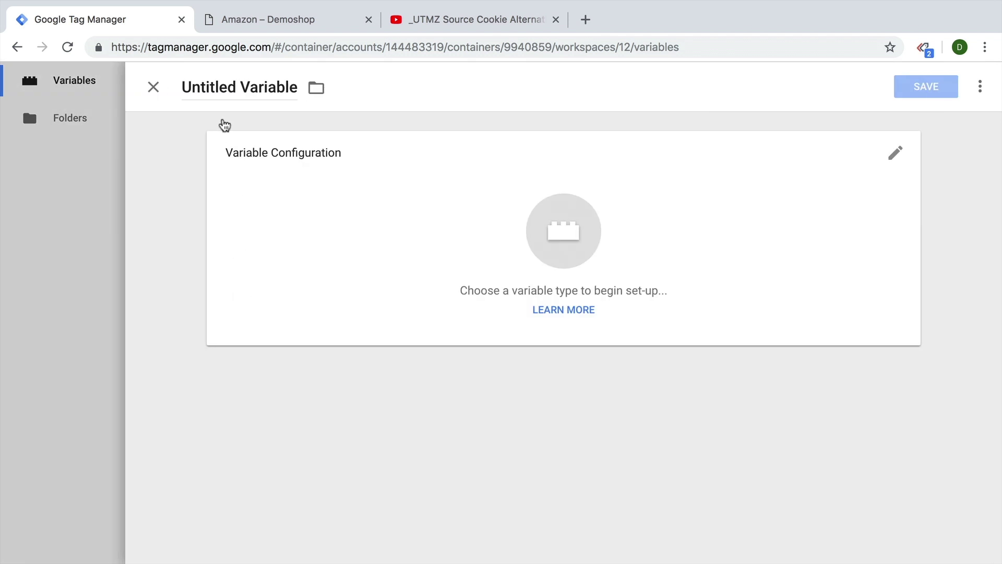
{"action": "triple_click", "coordinate": [220, 78]}
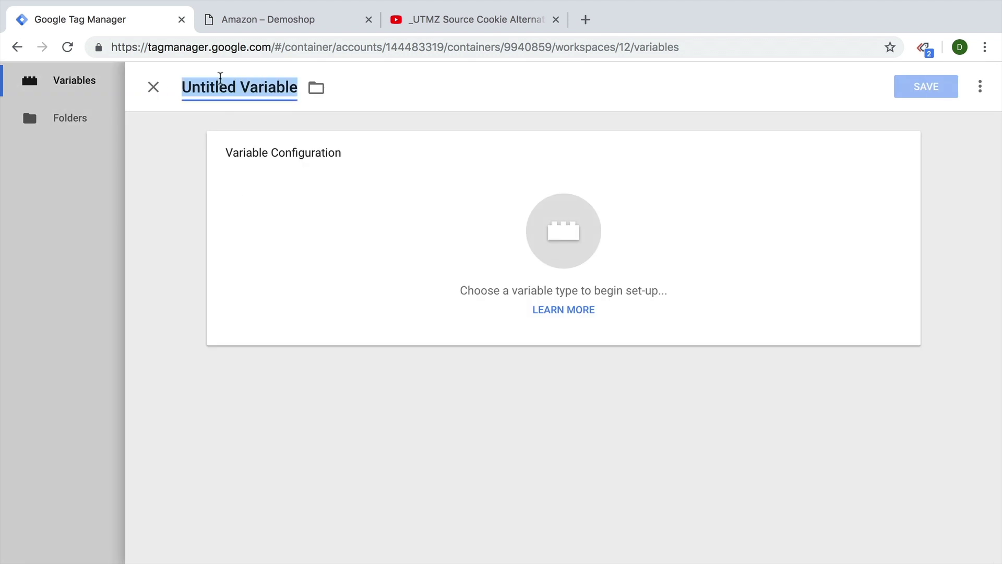
{"action": "type", "text": "lookup -"}
{"action": "key", "text": "BackSpace"}
{"action": "type", "text": "Amazon IDs"}
Set the variable's type to Lookup Table
{"action": "left_click", "coordinate": [564, 231]}
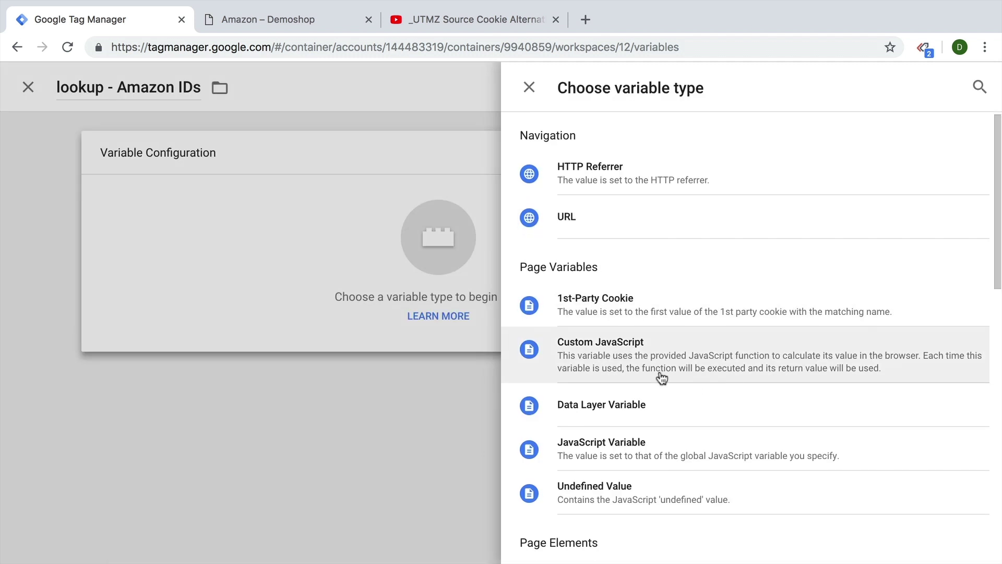
{"action": "scroll", "coordinate": [662, 377], "scroll_direction": "down", "scroll_amount": 8}
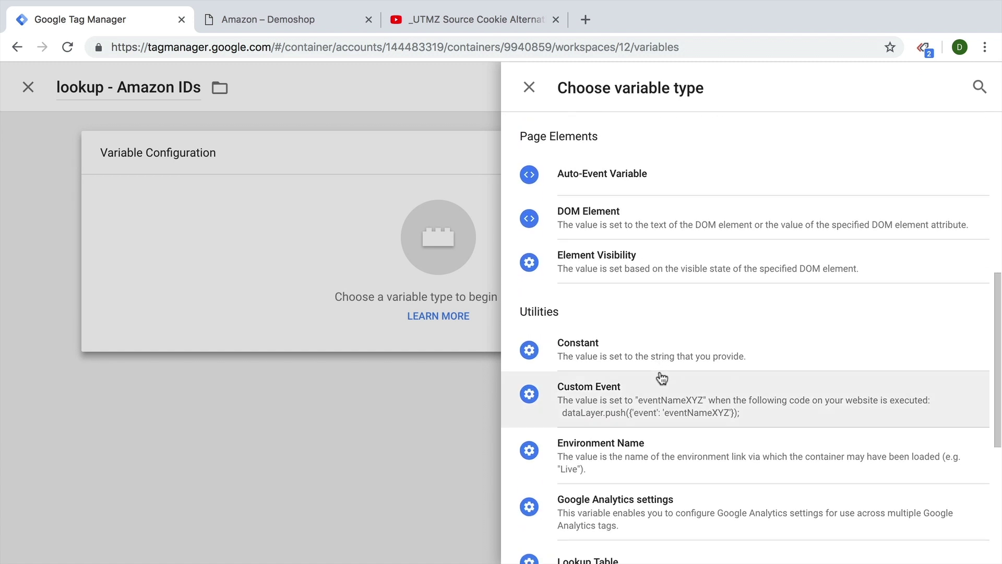
{"action": "scroll", "coordinate": [662, 377], "scroll_direction": "down", "scroll_amount": 4}
{"action": "left_click", "coordinate": [660, 374]}
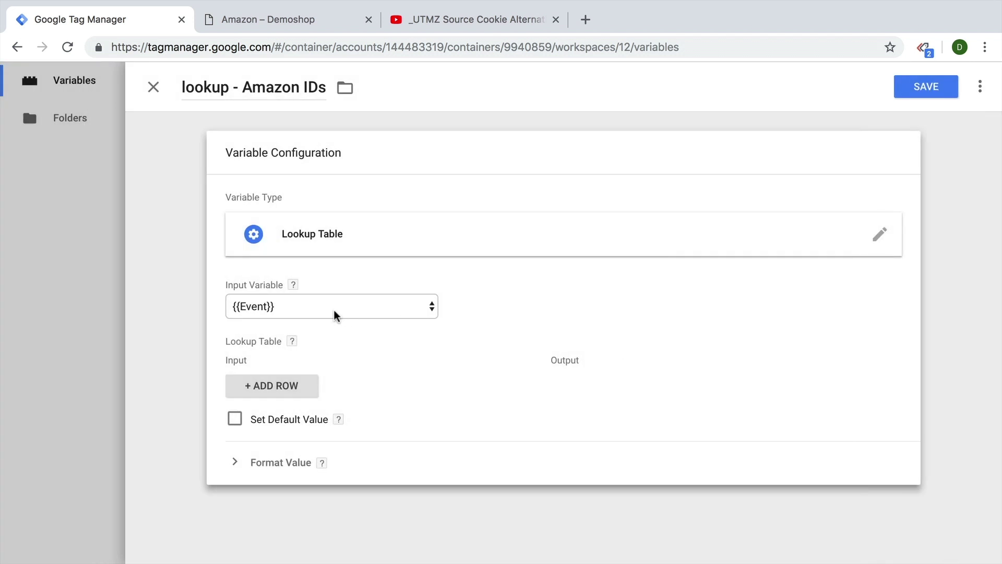
Use {{cjs - last Source}} as the lookup input and add two table rows
{"action": "left_click", "coordinate": [334, 313]}
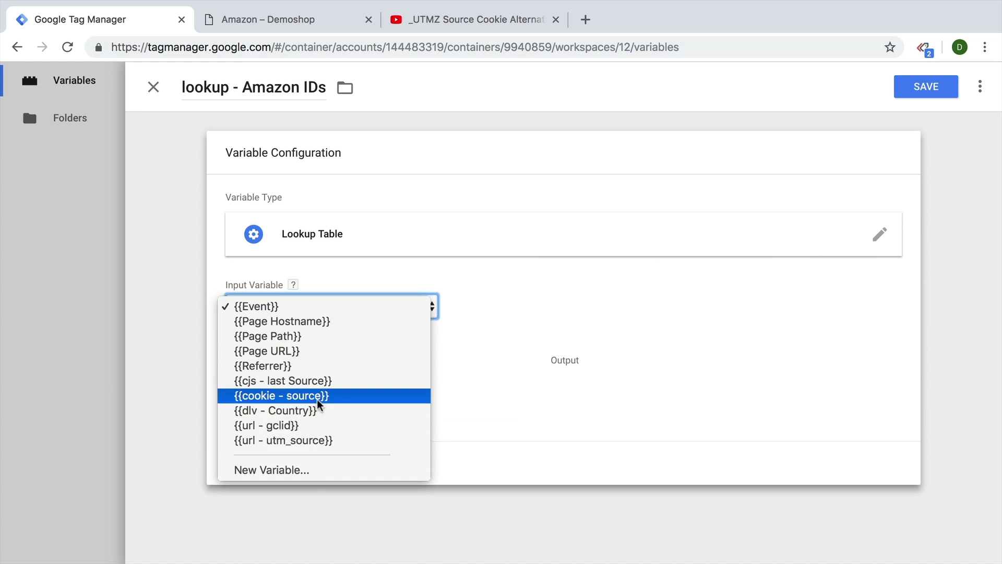
{"action": "left_click", "coordinate": [265, 382]}
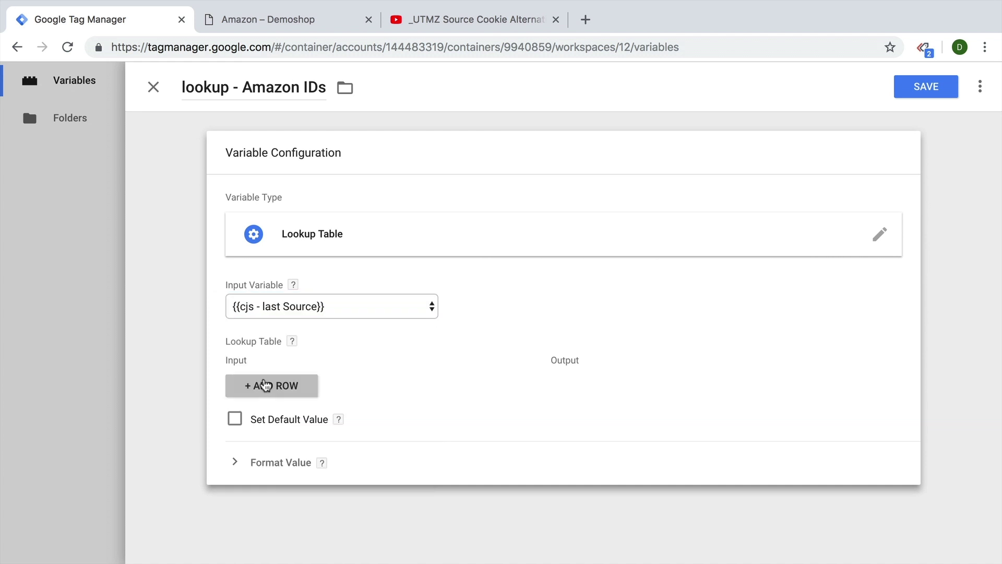
{"action": "left_click", "coordinate": [266, 385]}
{"action": "left_click", "coordinate": [263, 421]}
{"action": "scroll", "coordinate": [166, 433], "scroll_direction": "down", "scroll_amount": 1}
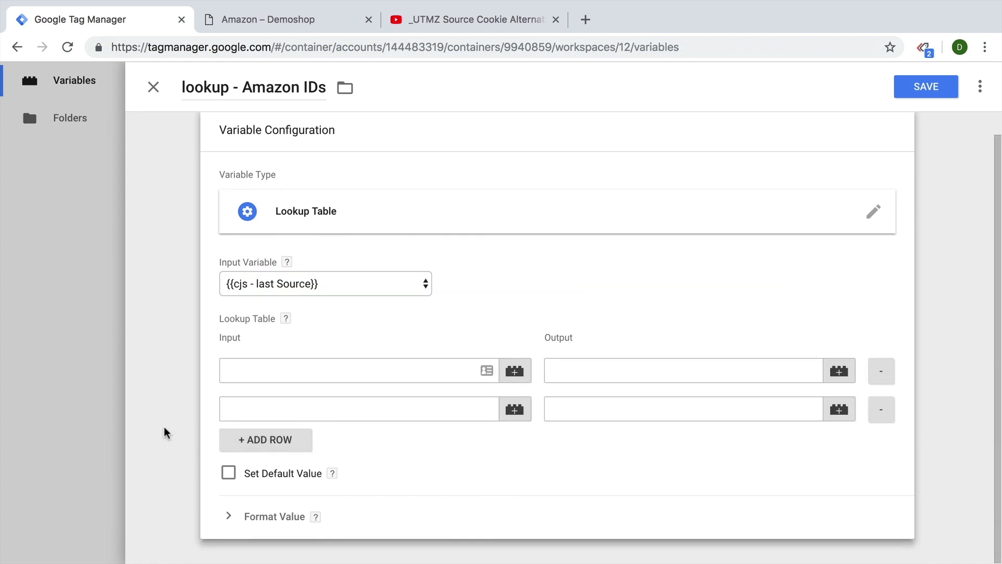
{"action": "left_click", "coordinate": [264, 440]}
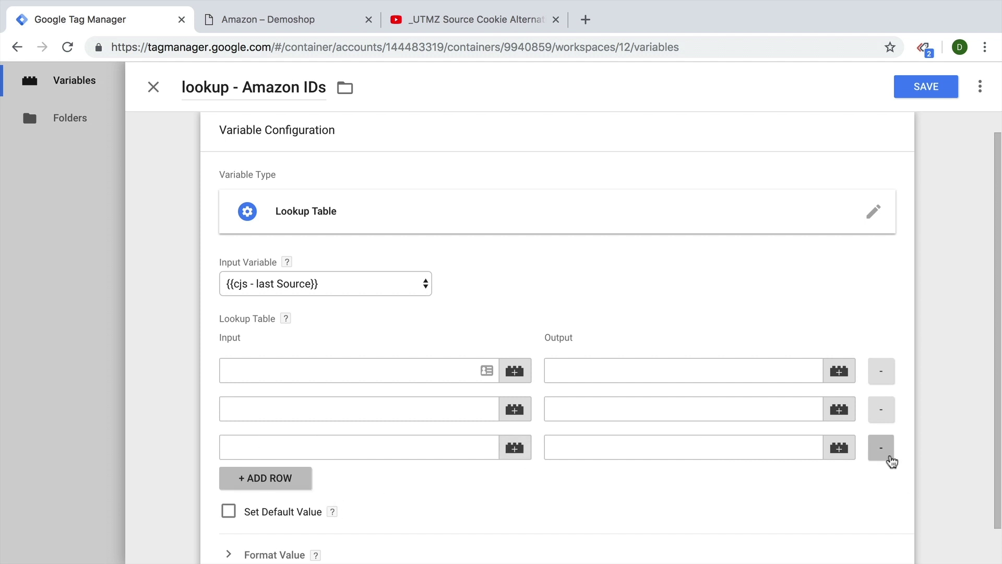
{"action": "left_click", "coordinate": [890, 457]}
Map facebook.com to ?tag=mschool06-fb-20, using the tag copied from the Amazon product URL
{"action": "left_click", "coordinate": [313, 364]}
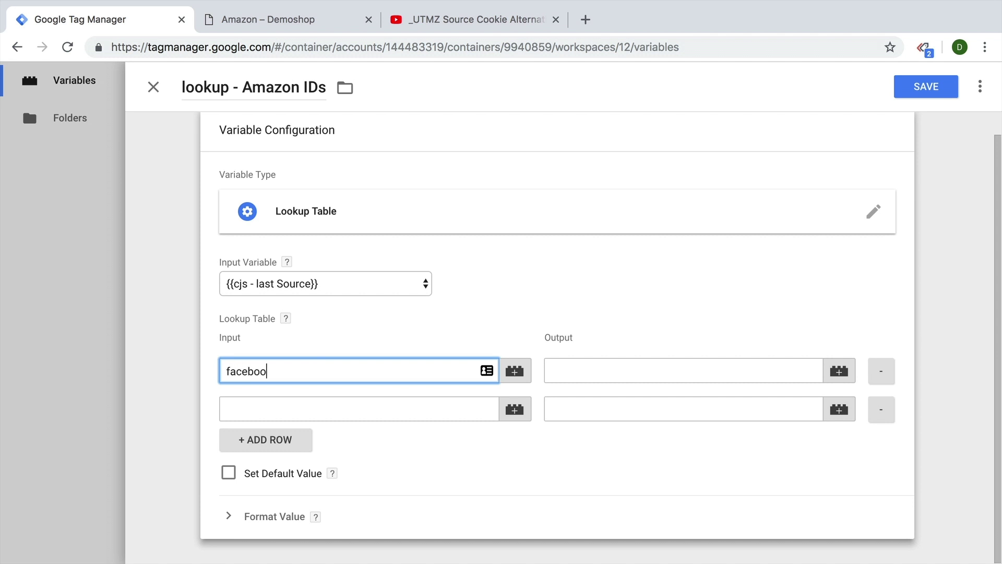
{"action": "left_click", "coordinate": [617, 365]}
{"action": "type", "text": "AdWords|www.google.com|faceBook"}
{"action": "key", "text": "ctrl+z"}
{"action": "left_click", "coordinate": [255, 20]}
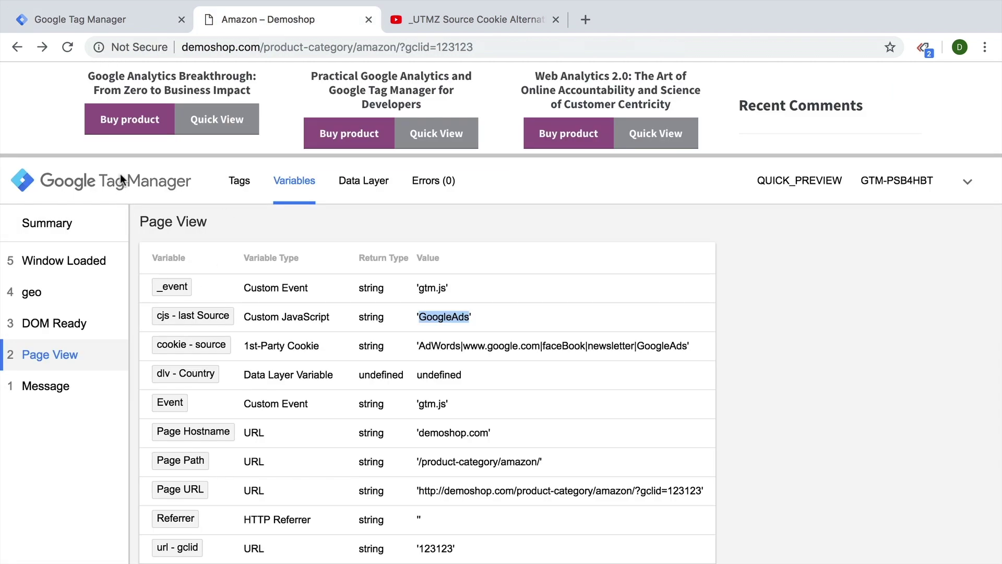
{"action": "left_click", "coordinate": [129, 119]}
{"action": "left_click_drag", "start_coordinate": [580, 47], "coordinate": [682, 47]}
{"action": "left_click", "coordinate": [84, 17]}
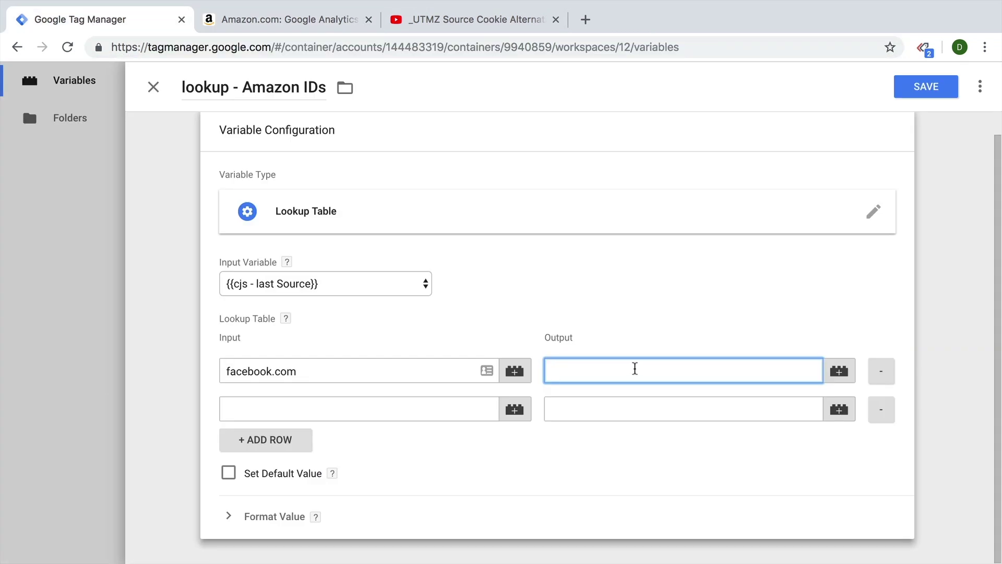
{"action": "type", "text": "?tag=mschool06-20"}
{"action": "left_click", "coordinate": [636, 370]}
{"action": "type", "text": "-"}
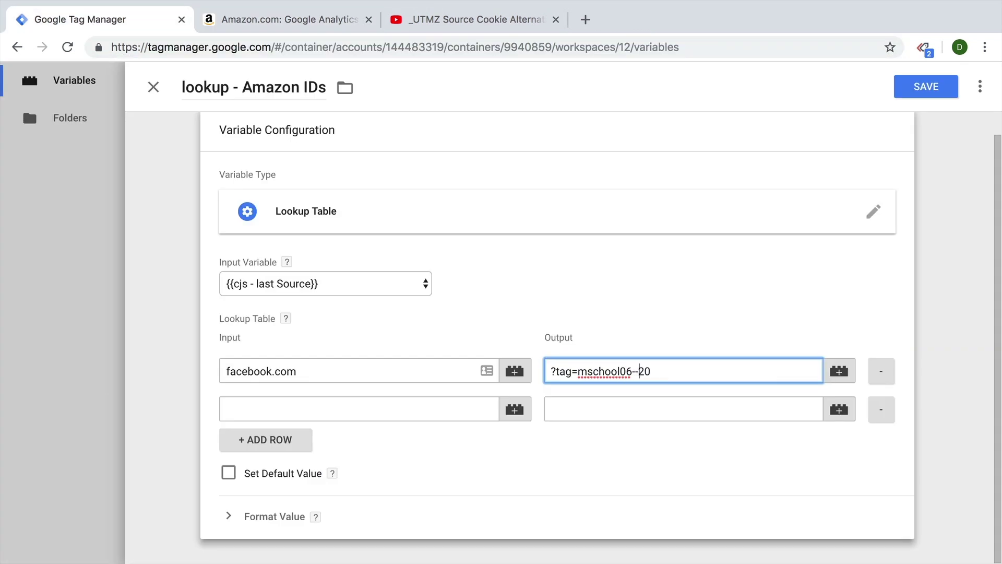
{"action": "type", "text": "fb"}
Set row two's output to ?tag=mschool06-aw-20 by copying and editing the first output
{"action": "left_click_drag", "start_coordinate": [736, 374], "coordinate": [530, 374]}
{"action": "key", "text": "ctrl+c"}
{"action": "left_click", "coordinate": [586, 408]}
{"action": "key", "text": "ctrl+v"}
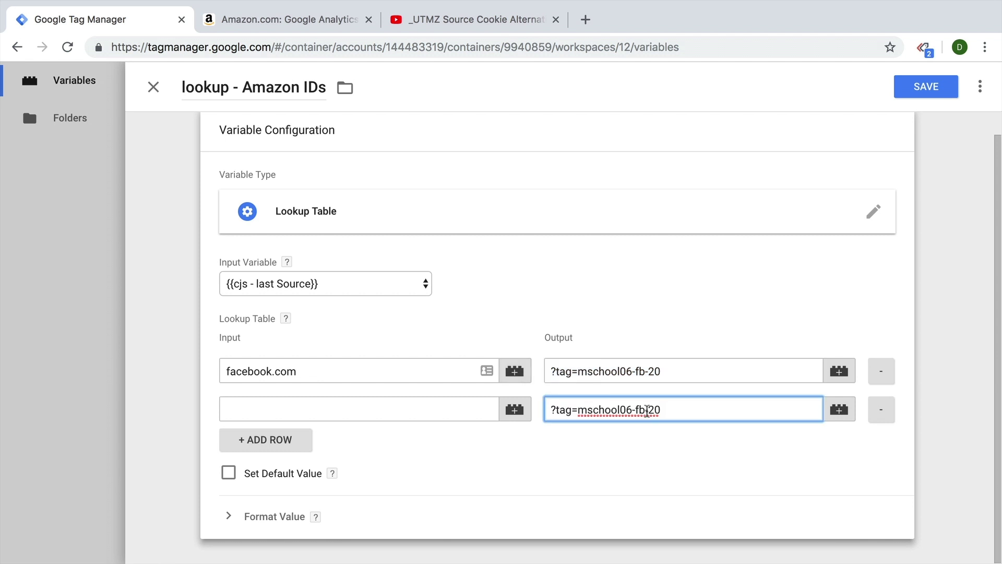
{"action": "left_click", "coordinate": [647, 409]}
{"action": "key", "text": "BackSpace"}
{"action": "key", "text": "BackSpace"}
{"action": "type", "text": "aw"}
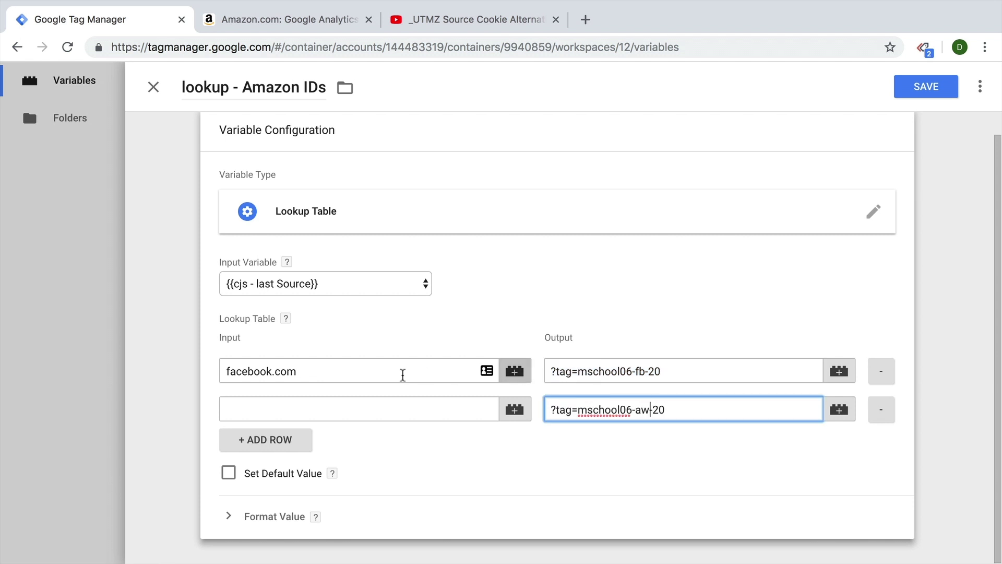
{"action": "left_click", "coordinate": [339, 412]}
{"action": "left_click", "coordinate": [316, 20]}
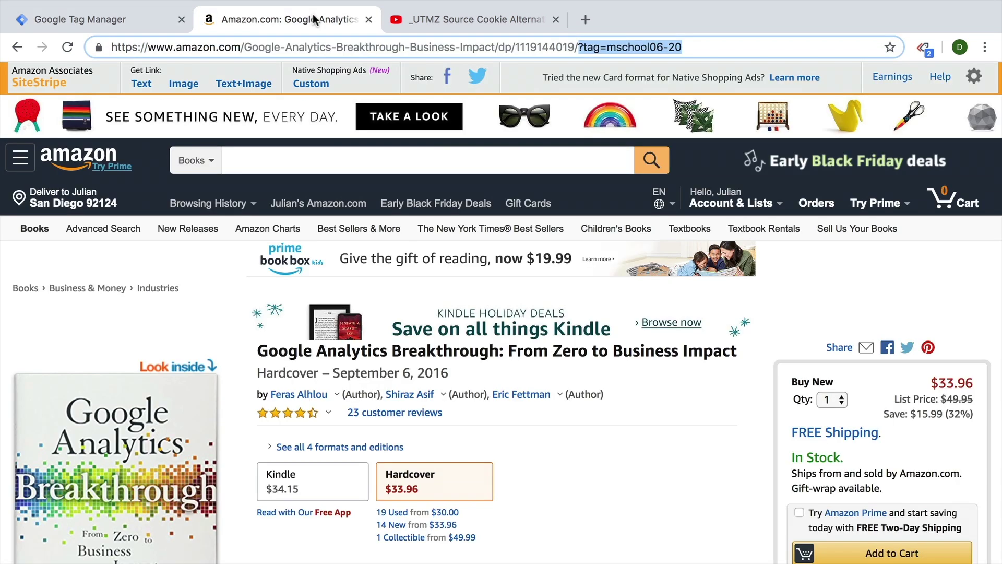
Enter GoogleAds, copied from the debug panel's Window Loaded last Source value, as row two's input
{"action": "left_click", "coordinate": [17, 47]}
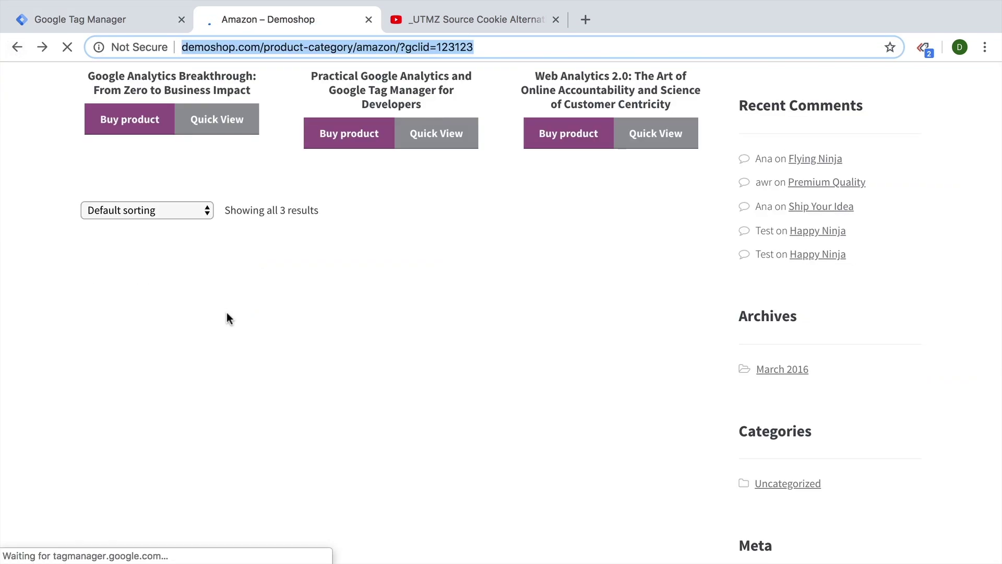
{"action": "left_click", "coordinate": [304, 418]}
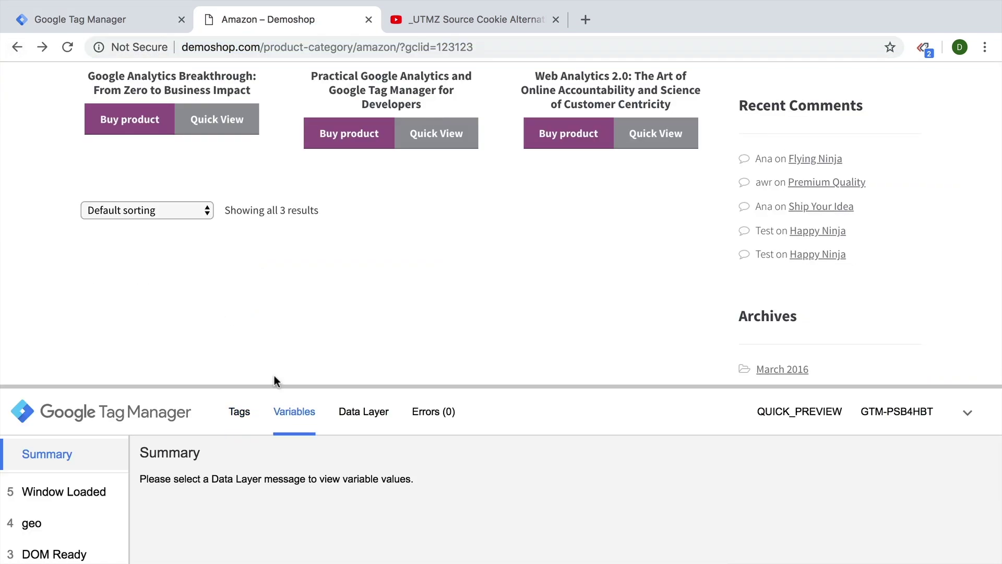
{"action": "left_click_drag", "start_coordinate": [266, 387], "coordinate": [265, 217]}
{"action": "left_click", "coordinate": [91, 326]}
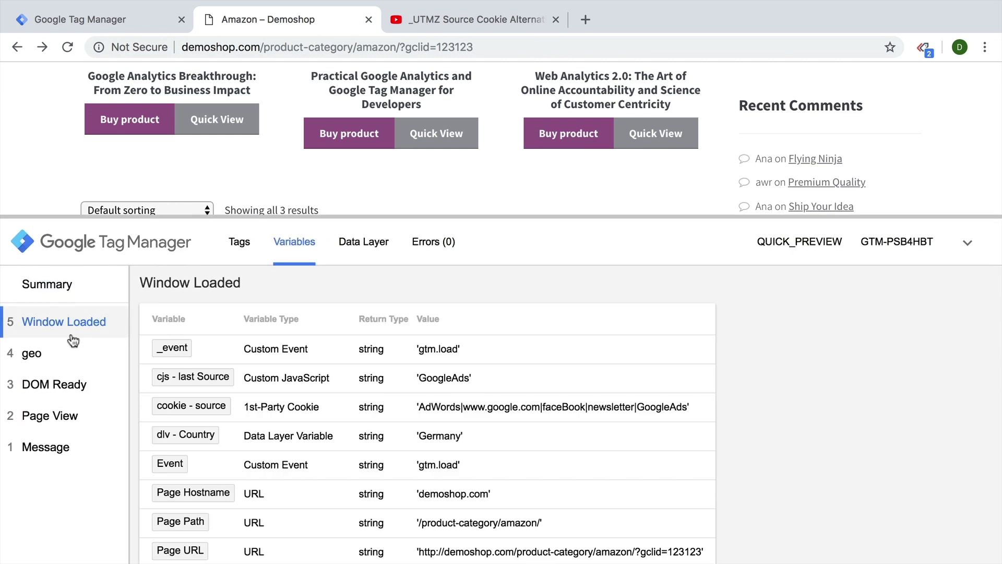
{"action": "double_click", "coordinate": [437, 379]}
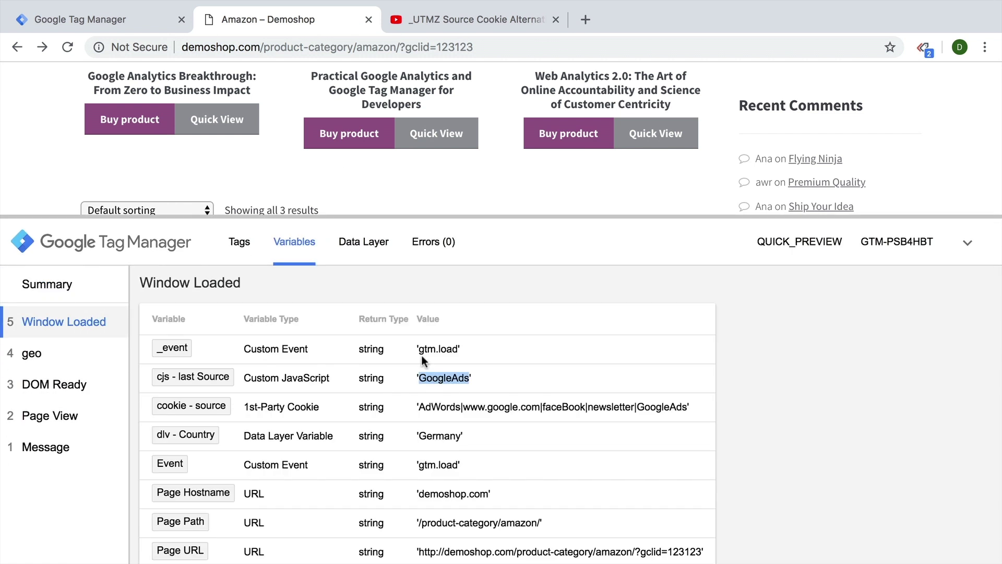
{"action": "left_click", "coordinate": [132, 17]}
{"action": "type", "text": "GoogleAds"}
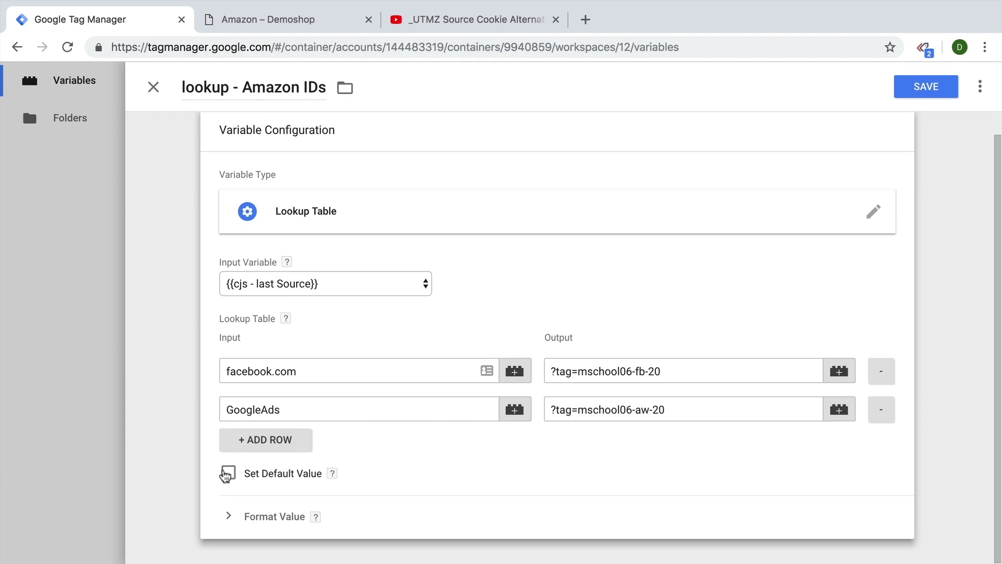
Enable a default value of ?tag=mschool06-20, derived from the aw output
{"action": "left_click", "coordinate": [227, 474]}
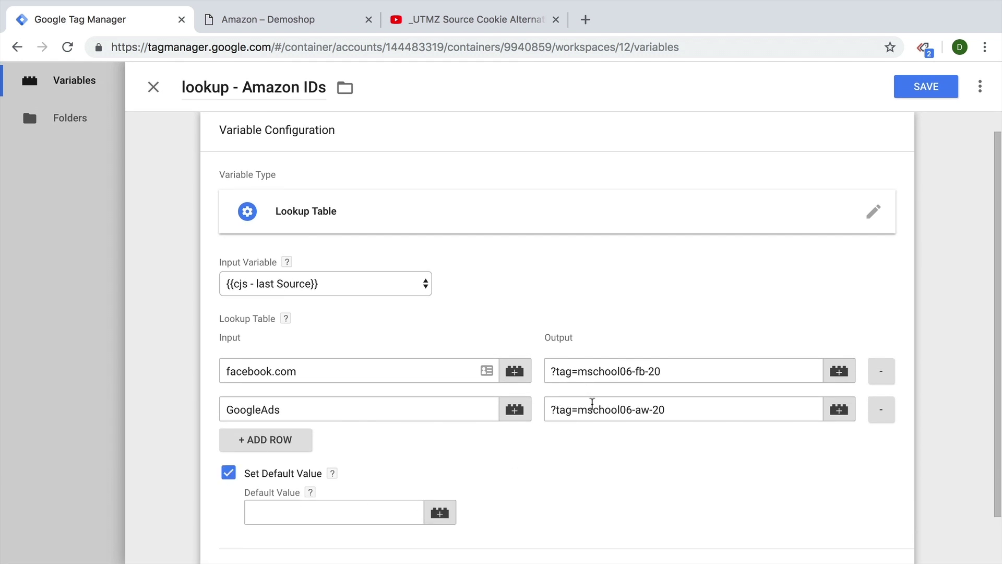
{"action": "triple_click", "coordinate": [592, 403]}
{"action": "key", "text": "ctrl+c"}
{"action": "left_click", "coordinate": [335, 517]}
{"action": "key", "text": "ctrl+v"}
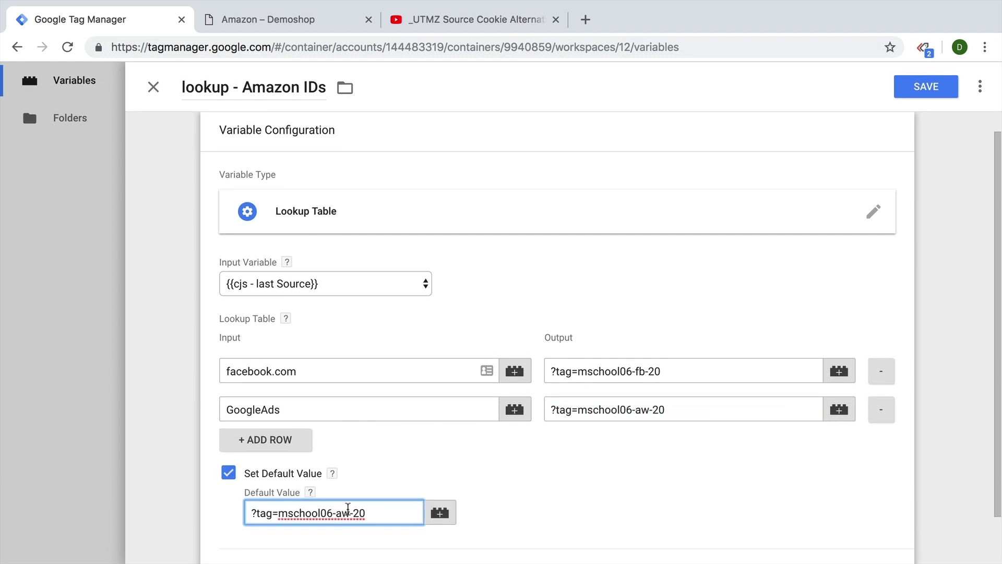
{"action": "key", "text": "BackSpace"}
{"action": "key", "text": "BackSpace"}
{"action": "key", "text": "BackSpace"}
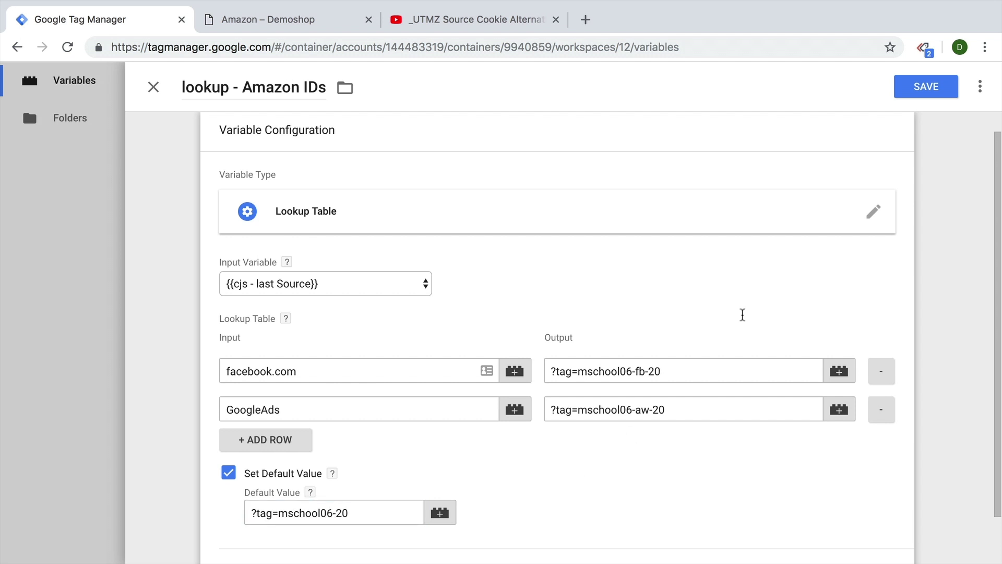
Save the lookup - Amazon IDs variable and go to the Tags list
{"action": "left_click", "coordinate": [933, 88]}
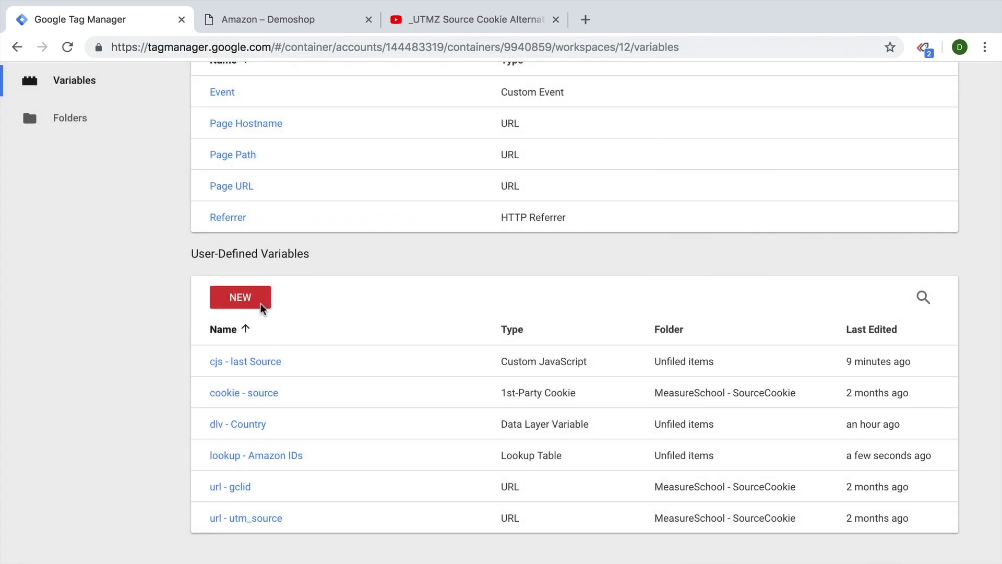
{"action": "scroll", "coordinate": [311, 373], "scroll_direction": "up", "scroll_amount": 6}
{"action": "left_click", "coordinate": [81, 331]}
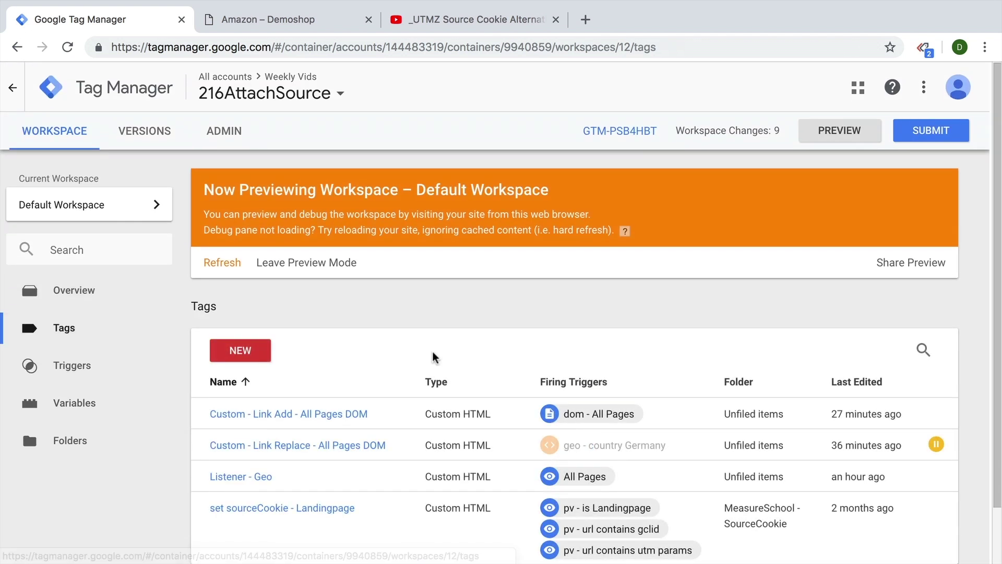
{"action": "scroll", "coordinate": [431, 358], "scroll_direction": "down", "scroll_amount": 2}
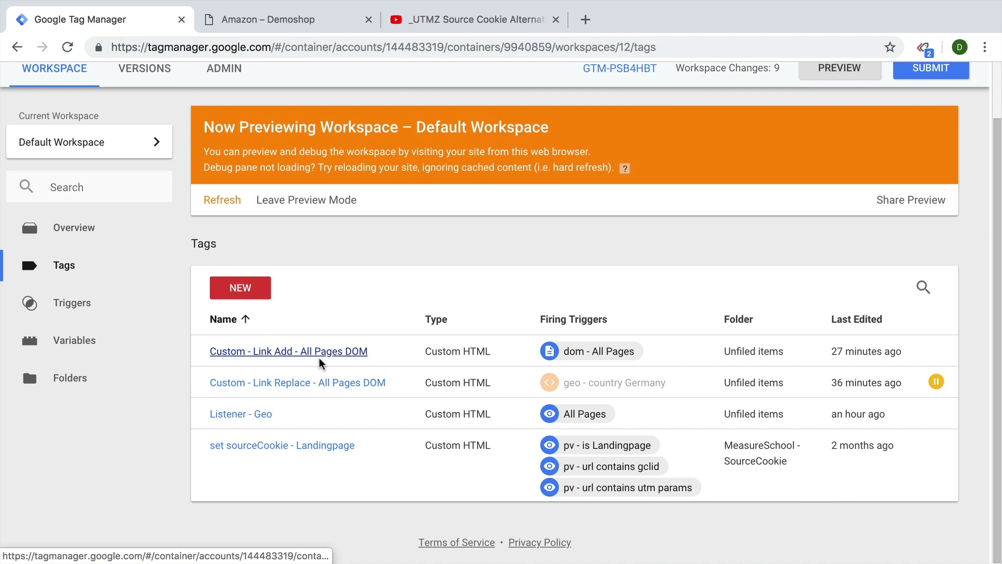
Replace the Custom - Link Add tag's fixed attachmentString with {{lookup - Amazon IDs}}, save, and refresh preview
{"action": "left_click", "coordinate": [319, 362]}
{"action": "scroll", "coordinate": [418, 365], "scroll_direction": "down", "scroll_amount": 4}
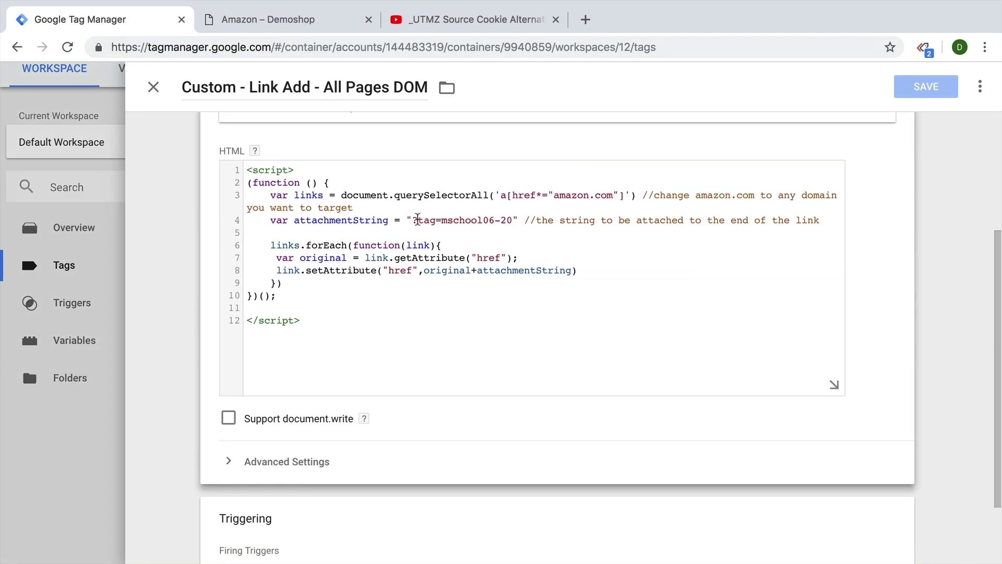
{"action": "left_click_drag", "start_coordinate": [413, 220], "coordinate": [506, 220]}
{"action": "key", "text": "BackSpace"}
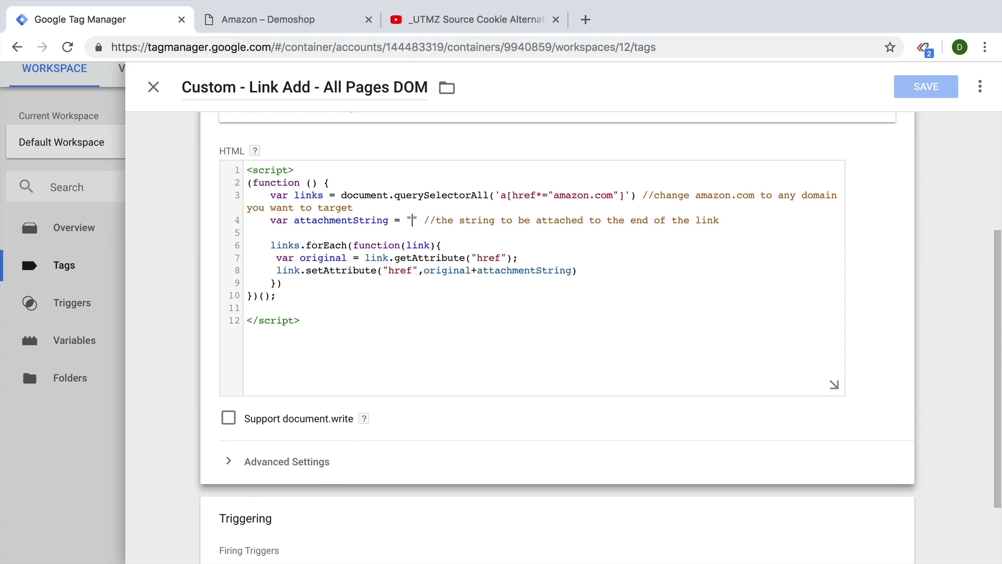
{"action": "type", "text": "{{"}
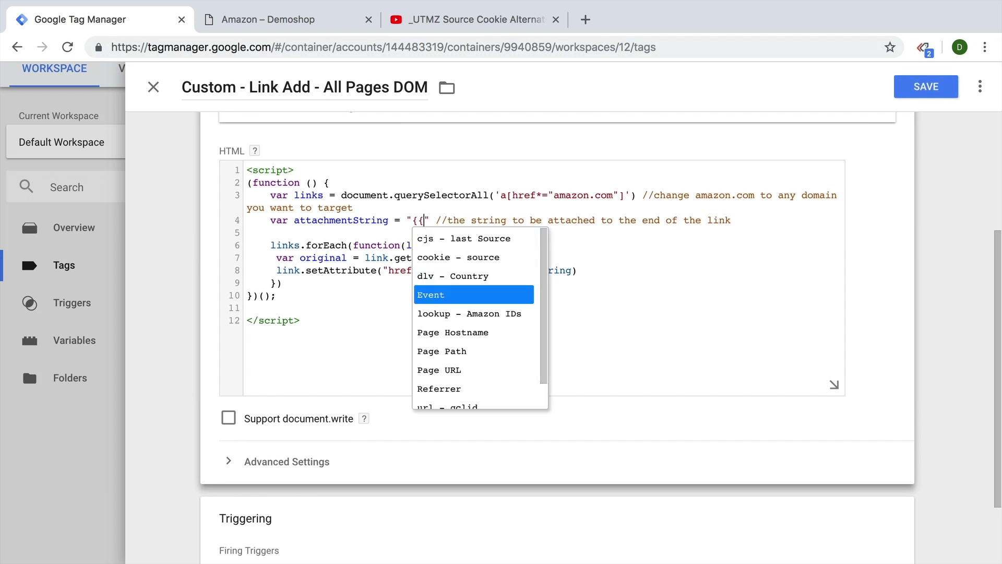
{"action": "left_click", "coordinate": [482, 313]}
{"action": "scroll", "coordinate": [480, 298], "scroll_direction": "down", "scroll_amount": 2}
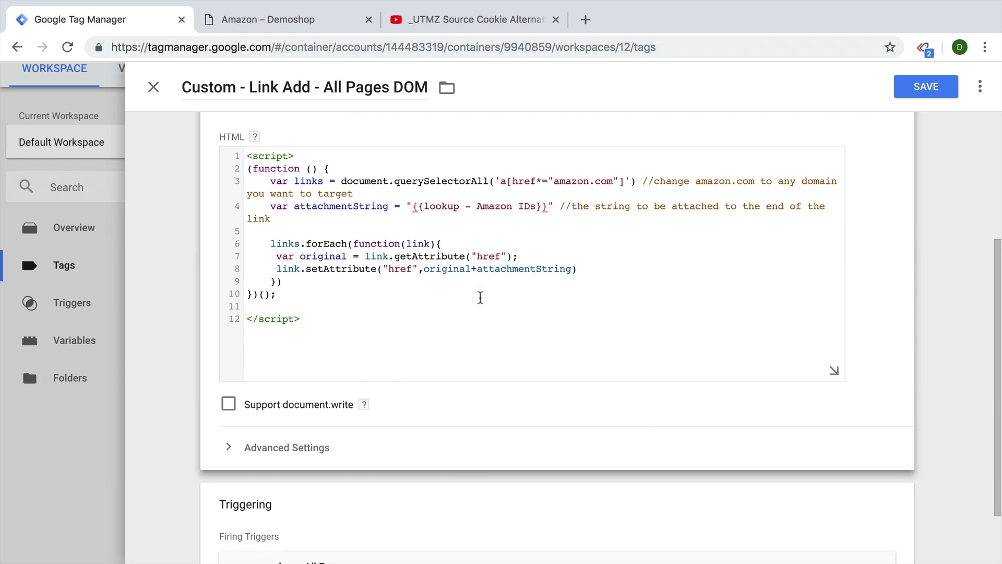
{"action": "left_click", "coordinate": [935, 92]}
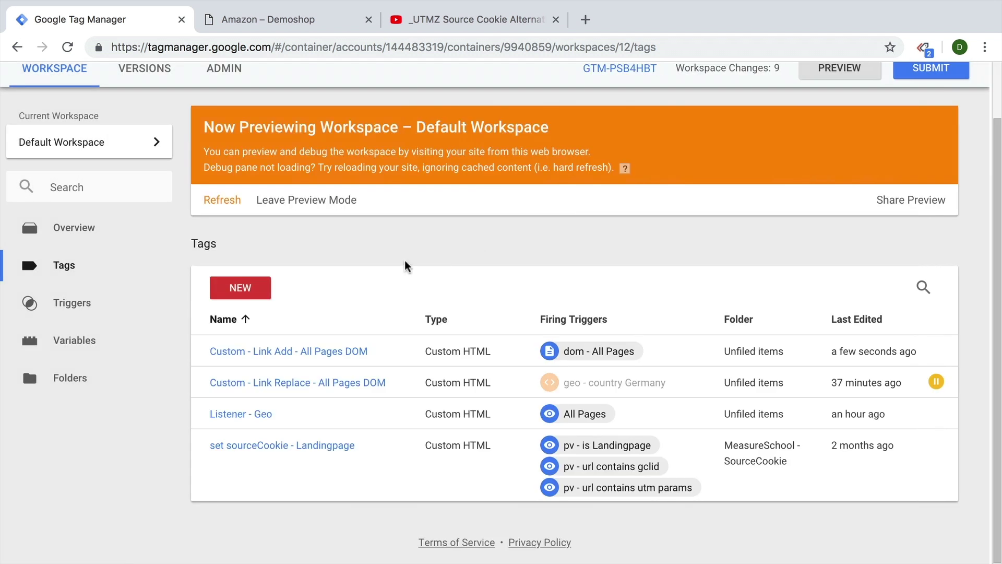
{"action": "left_click", "coordinate": [222, 210]}
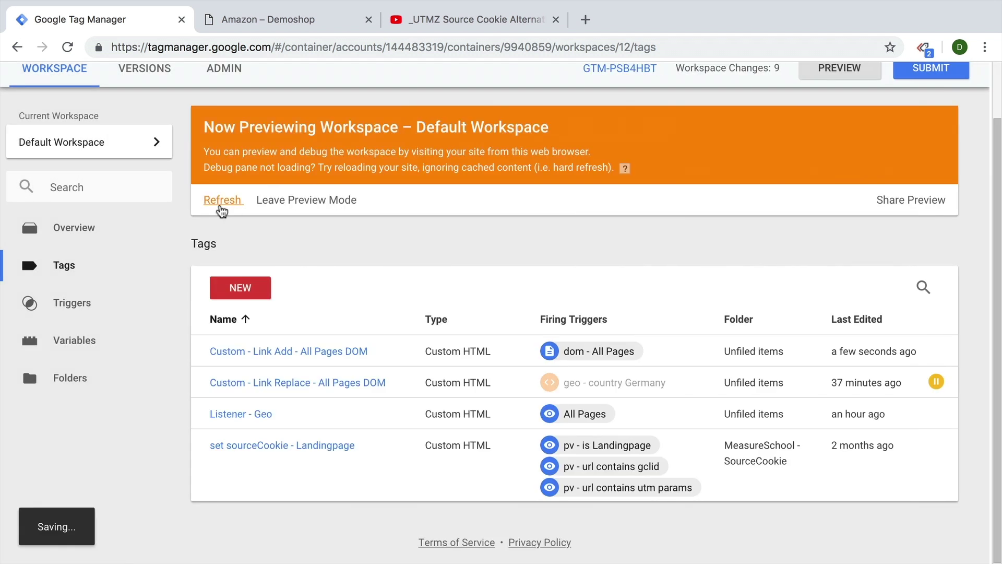
{"action": "left_click", "coordinate": [226, 23]}
{"action": "left_click", "coordinate": [61, 49]}
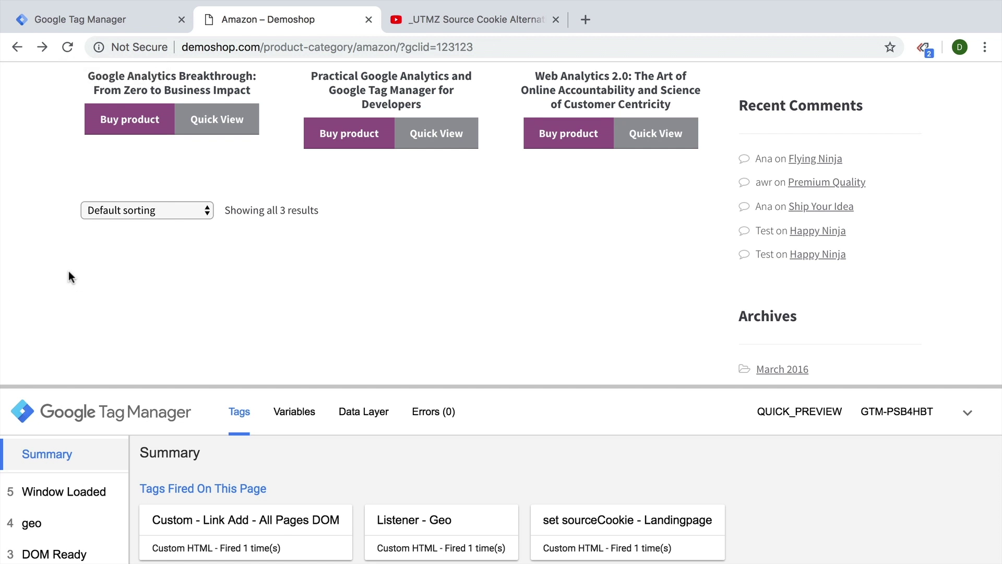
{"action": "left_click", "coordinate": [89, 123]}
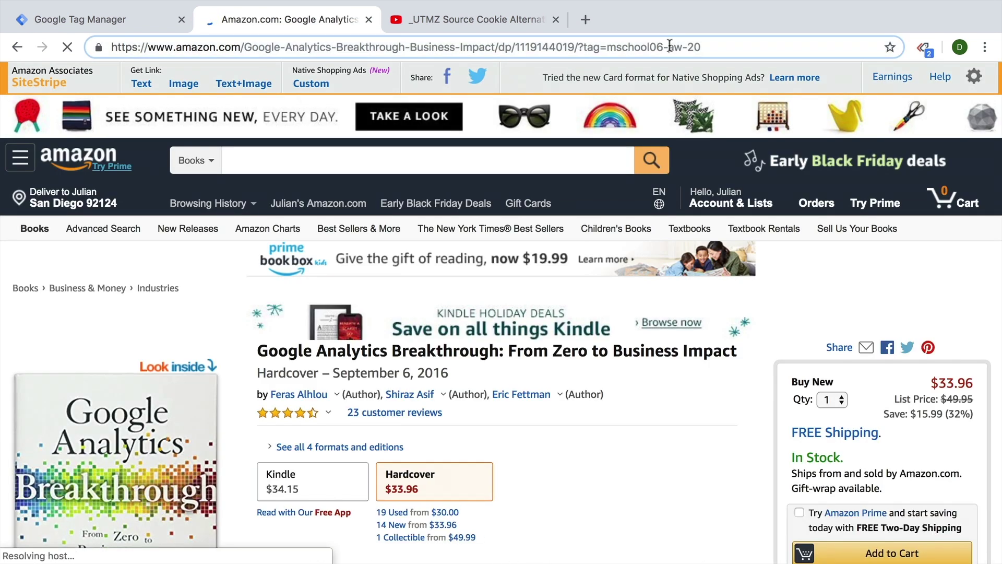
{"action": "double_click", "coordinate": [672, 47]}
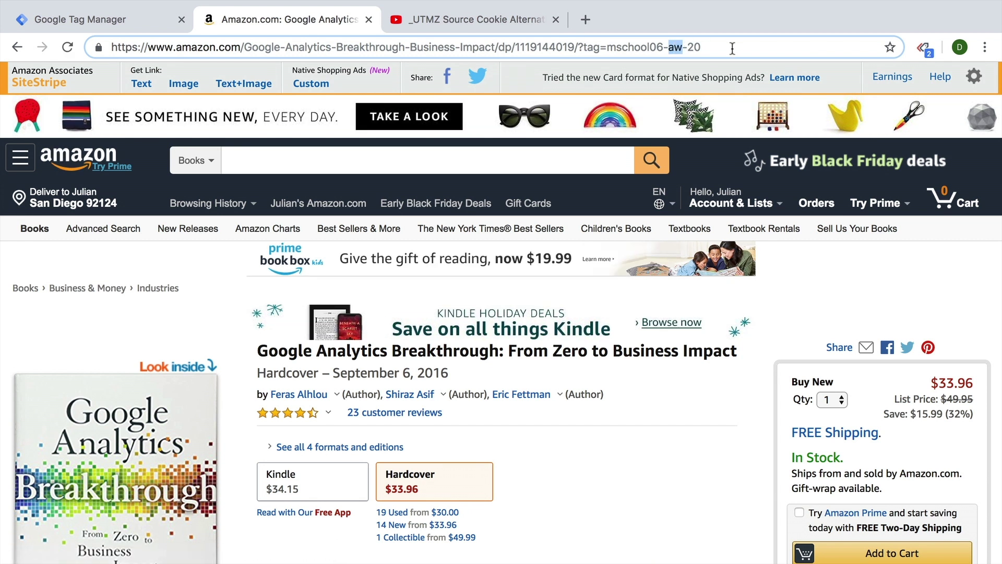
{"action": "left_click", "coordinate": [17, 48]}
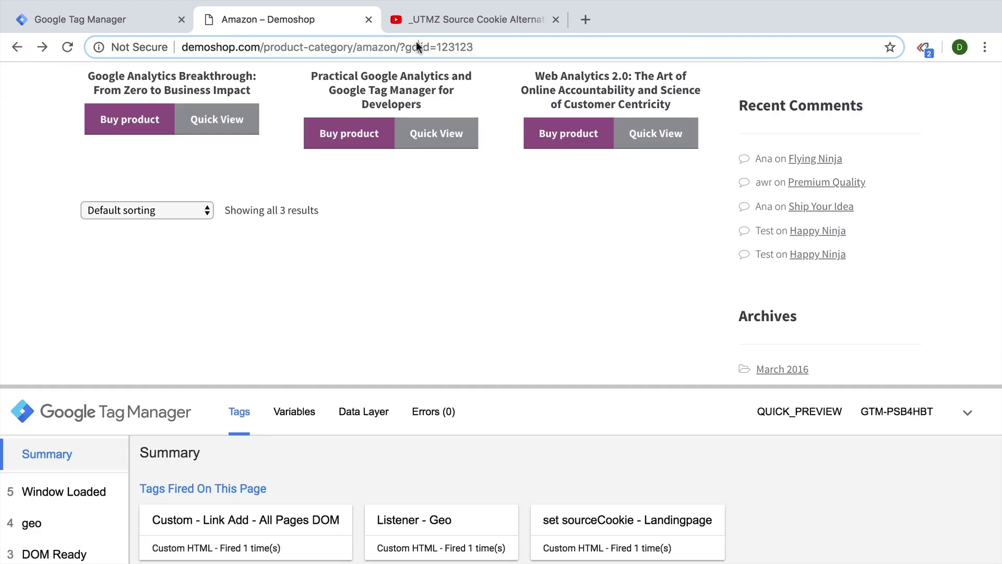
Swap the gclid query for the facebook.com UTM parameters and load the category page
{"action": "left_click_drag", "start_coordinate": [399, 48], "coordinate": [509, 82]}
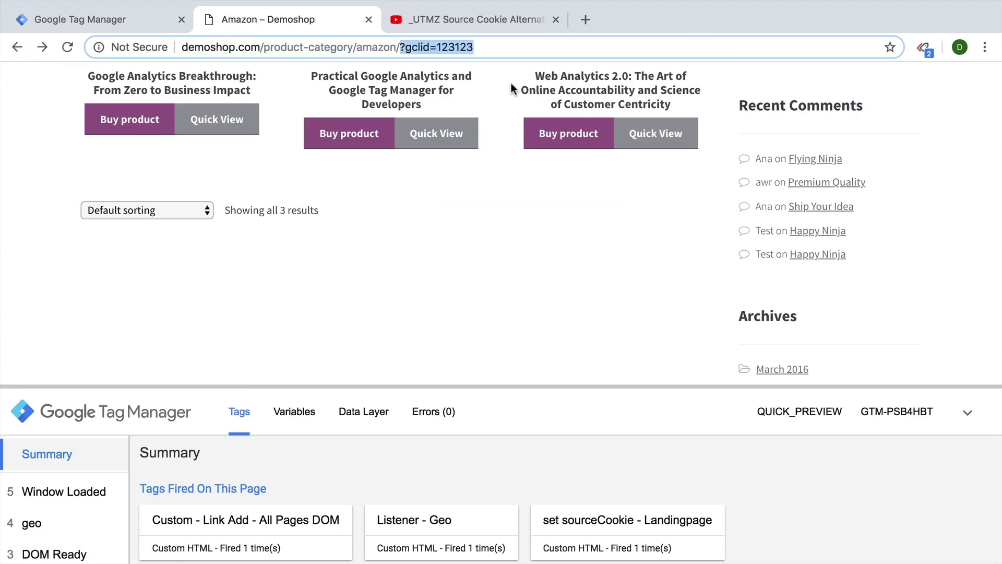
{"action": "key", "text": "BackSpace"}
{"action": "type", "text": ".utm"}
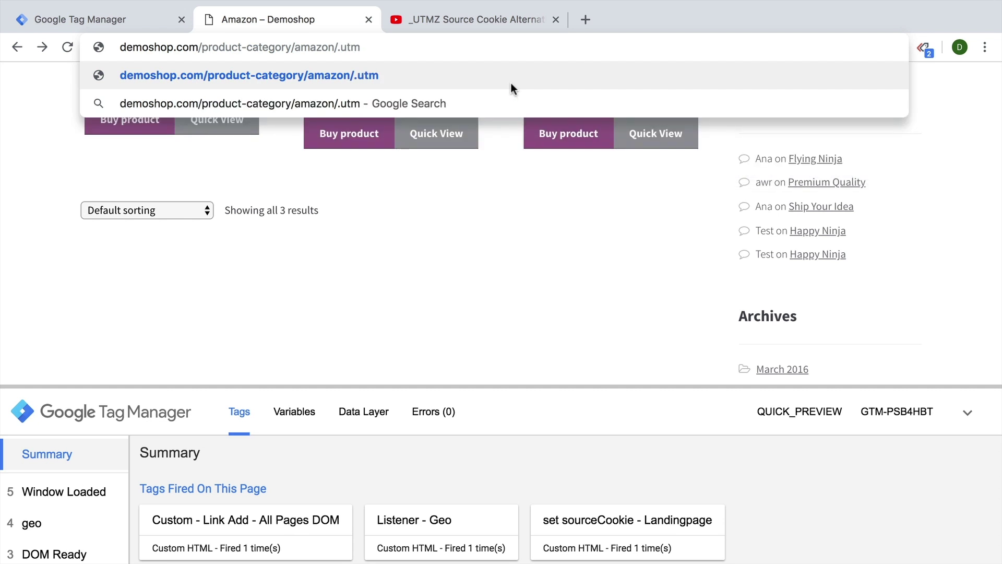
{"action": "key", "text": "super+v"}
{"action": "type", "text": ".com"}
{"action": "key", "text": "Return"}
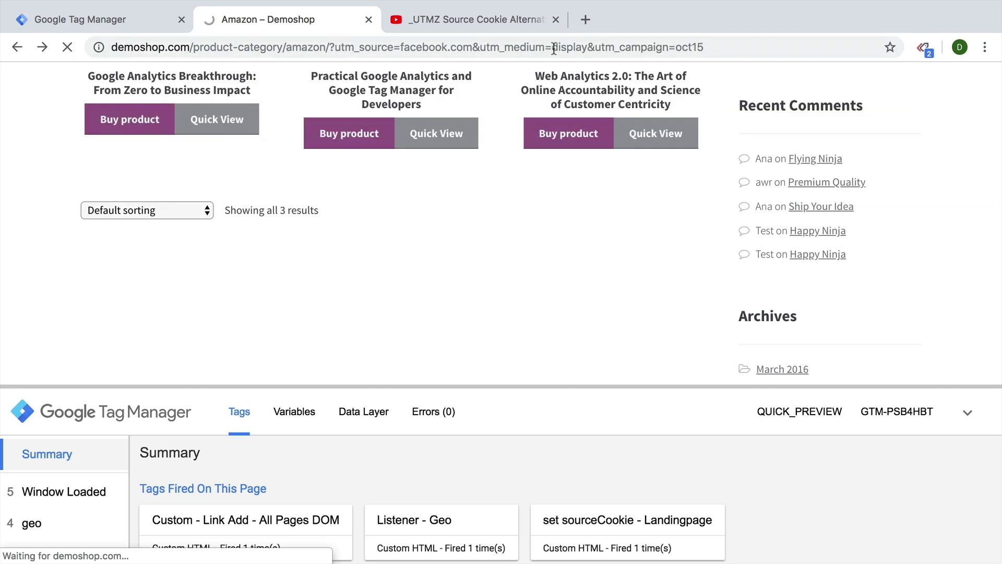
Open the first book's Amazon link, confirm the mschool06-fb-20 tag, and return
{"action": "scroll", "coordinate": [346, 167], "scroll_direction": "down", "scroll_amount": 5}
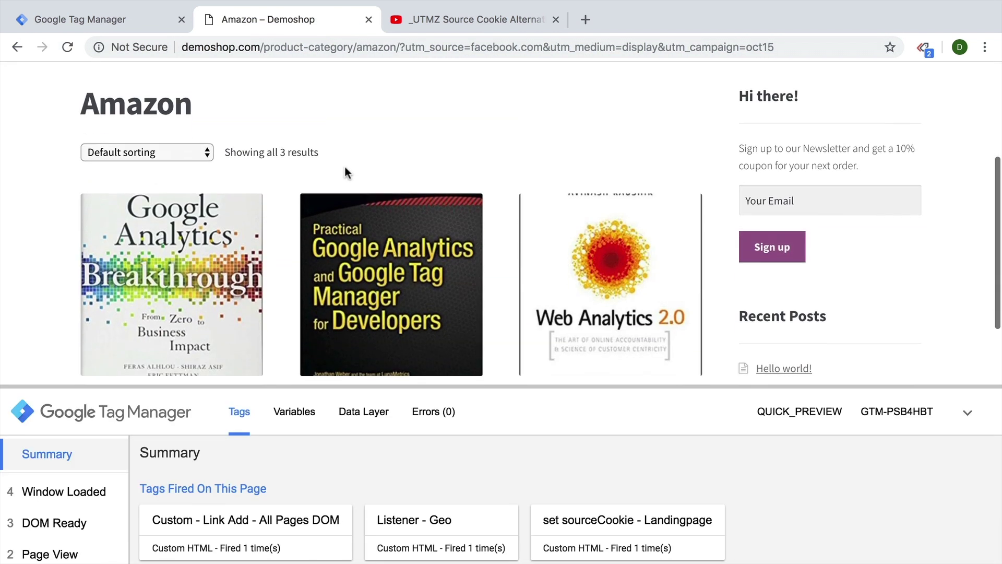
{"action": "scroll", "coordinate": [346, 170], "scroll_direction": "down", "scroll_amount": 3}
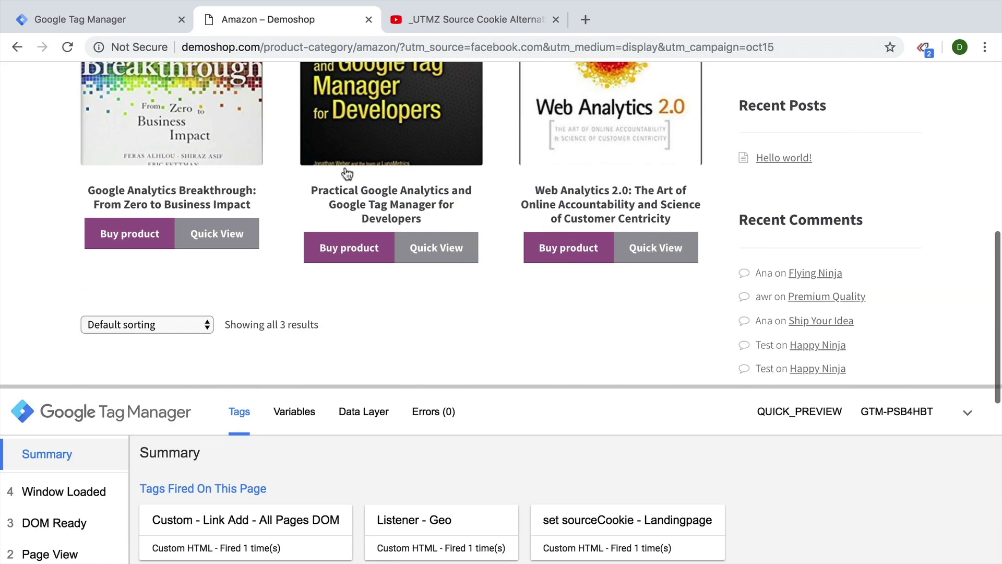
{"action": "left_click", "coordinate": [150, 235]}
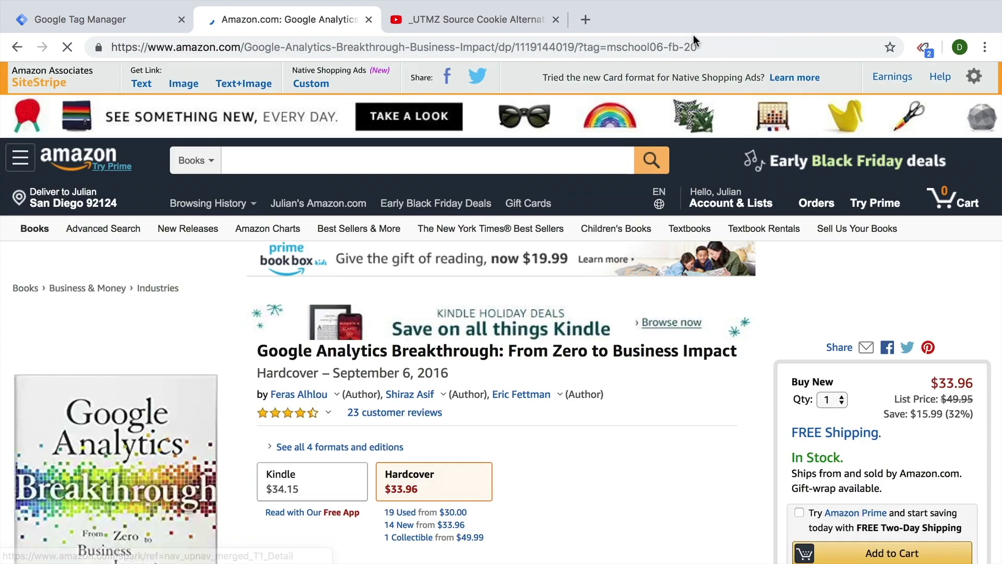
{"action": "double_click", "coordinate": [676, 47]}
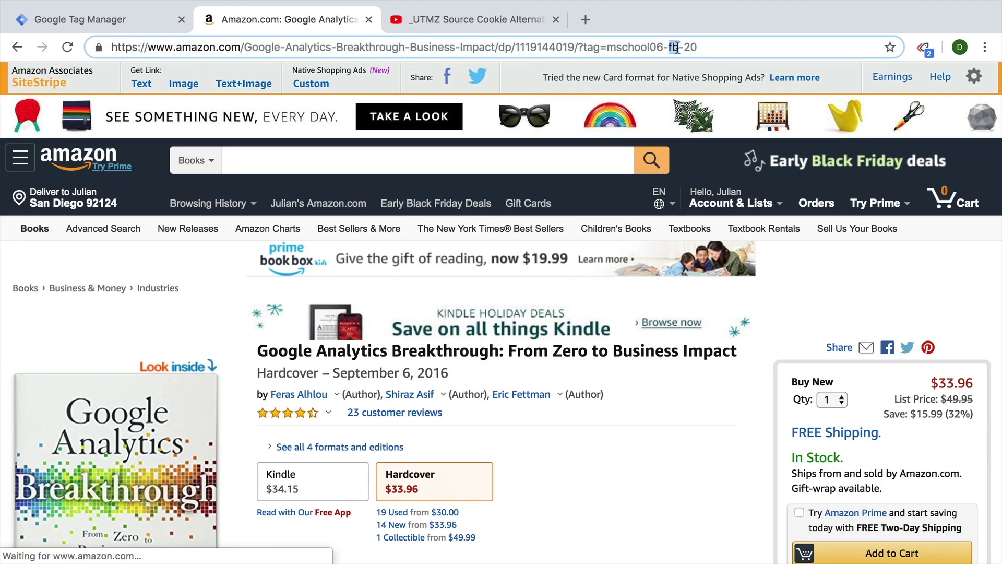
{"action": "left_click", "coordinate": [16, 46]}
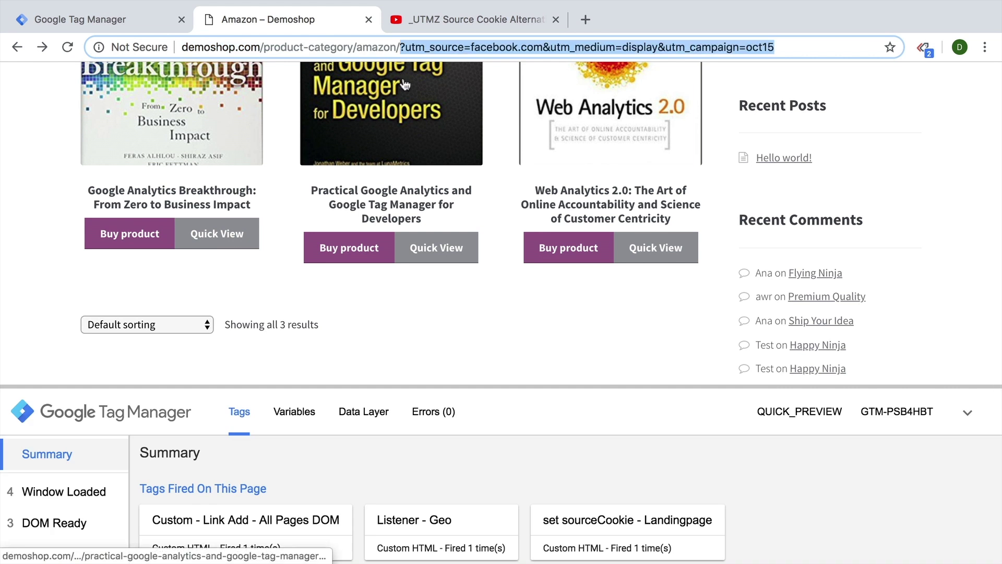
Load the newsletter email UTM category page from the address-bar suggestions
{"action": "type", "text": ".com/product-category/amazon/."}
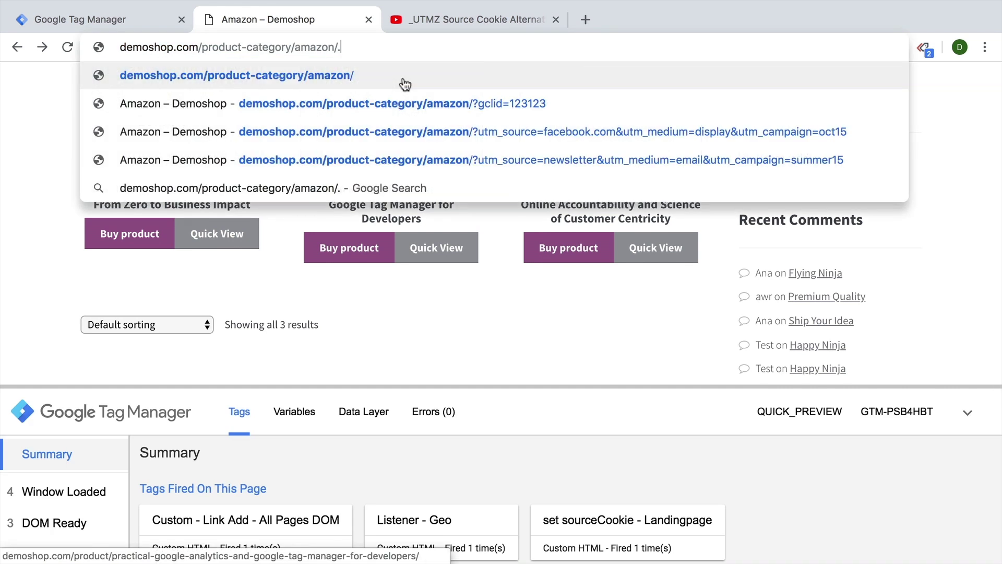
{"action": "type", "text": "utm_m"}
{"action": "key", "text": "ctrl+a"}
{"action": "type", "text": "demoshop.com/product-category/amazon/?utm_source=newsletter&utm_medium=email&utm_campaign=summer15"}
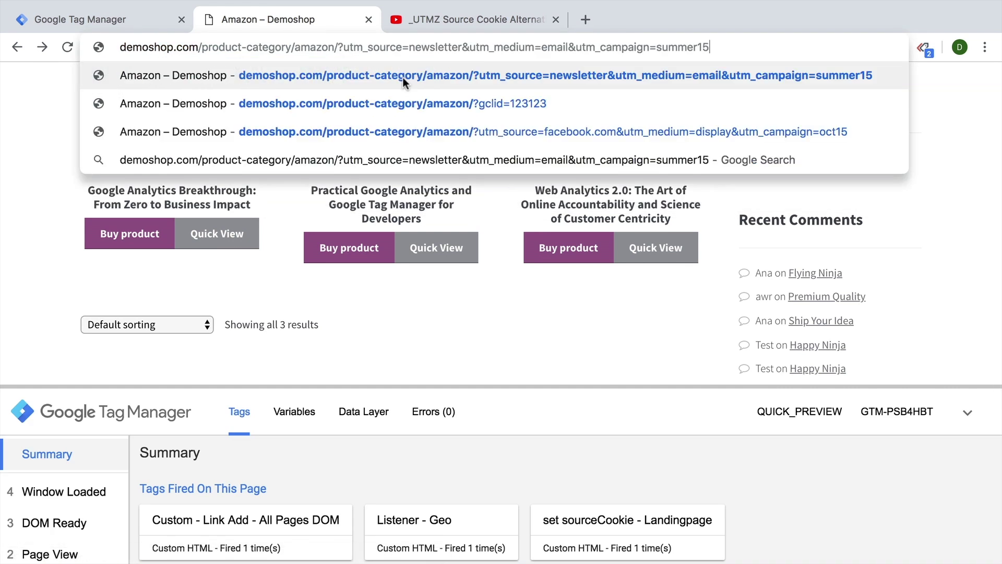
{"action": "left_click", "coordinate": [403, 77]}
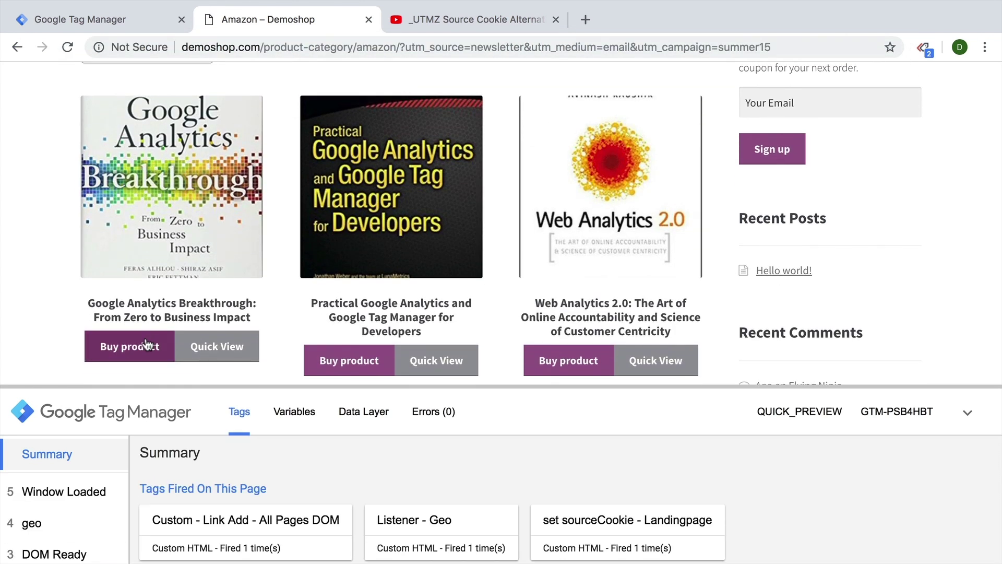
Confirm the first book's Amazon link carries the default mschool06-20 tag, then open SiteStripe Earnings
{"action": "left_click", "coordinate": [146, 344]}
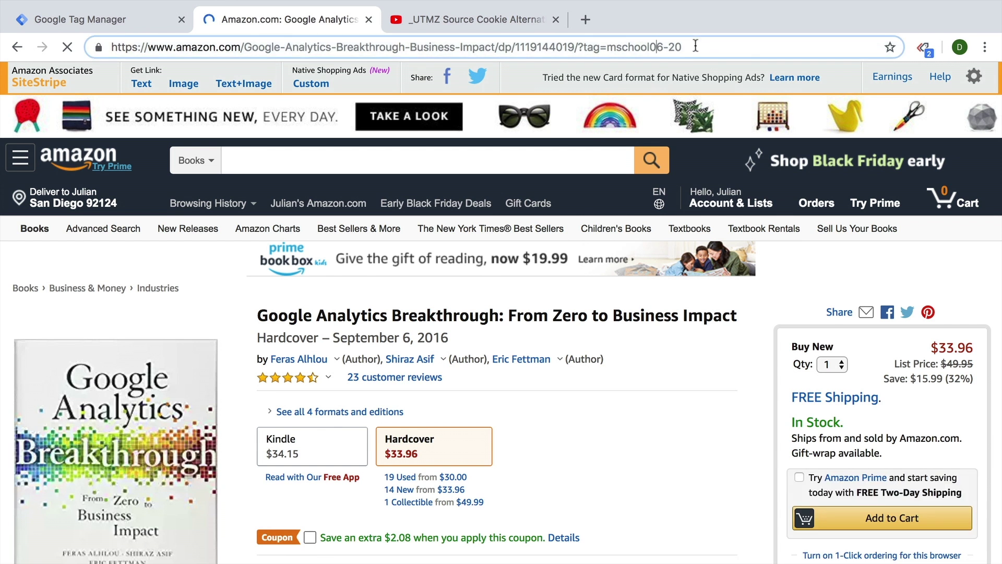
{"action": "left_click", "coordinate": [714, 46], "text": "shift"}
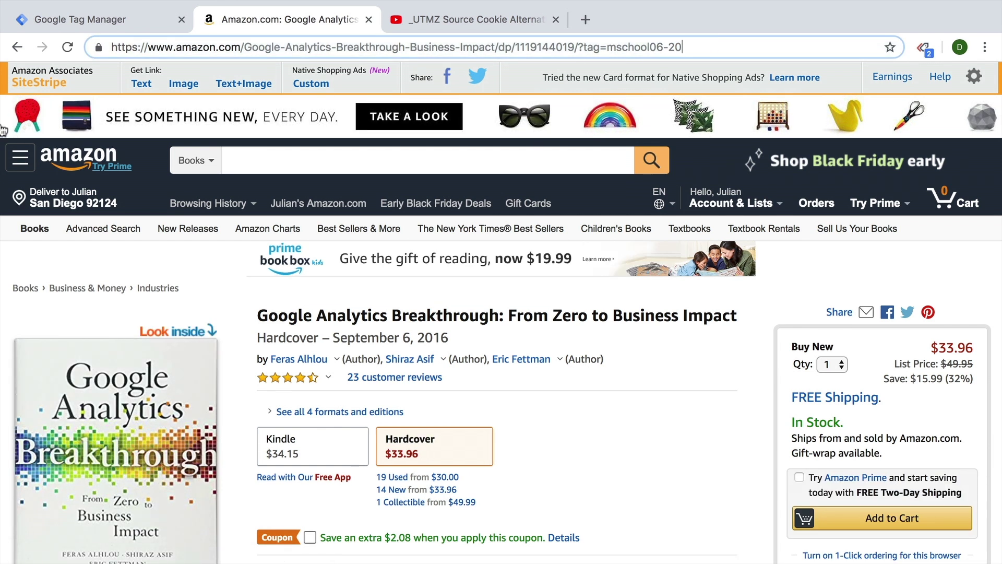
{"action": "left_click", "coordinate": [22, 47]}
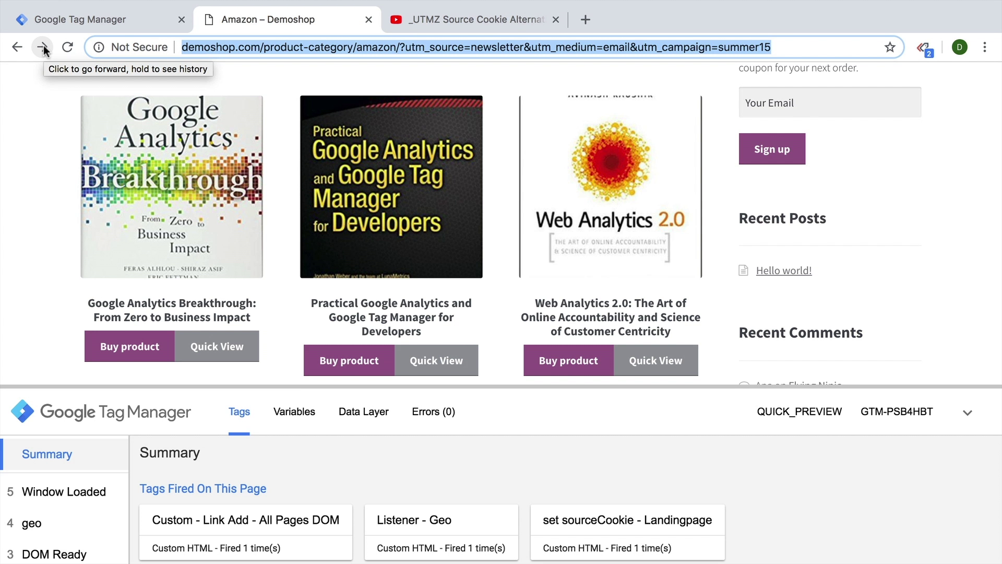
{"action": "left_click", "coordinate": [43, 45]}
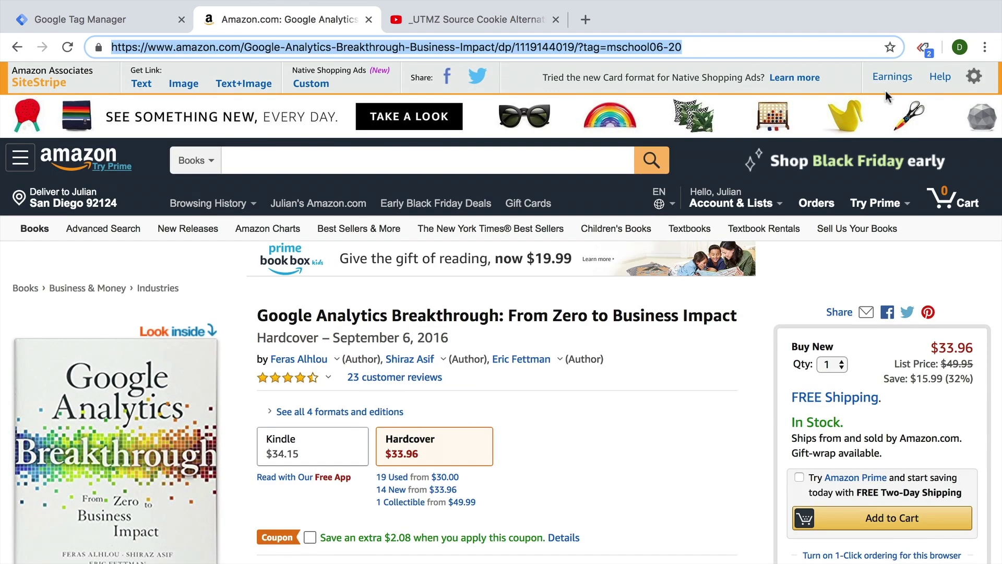
{"action": "left_click", "coordinate": [886, 79]}
Sign in to Associates, open the Tracking ID filter, and review the 30-day summary showing $3.40
{"action": "left_click", "coordinate": [496, 329]}
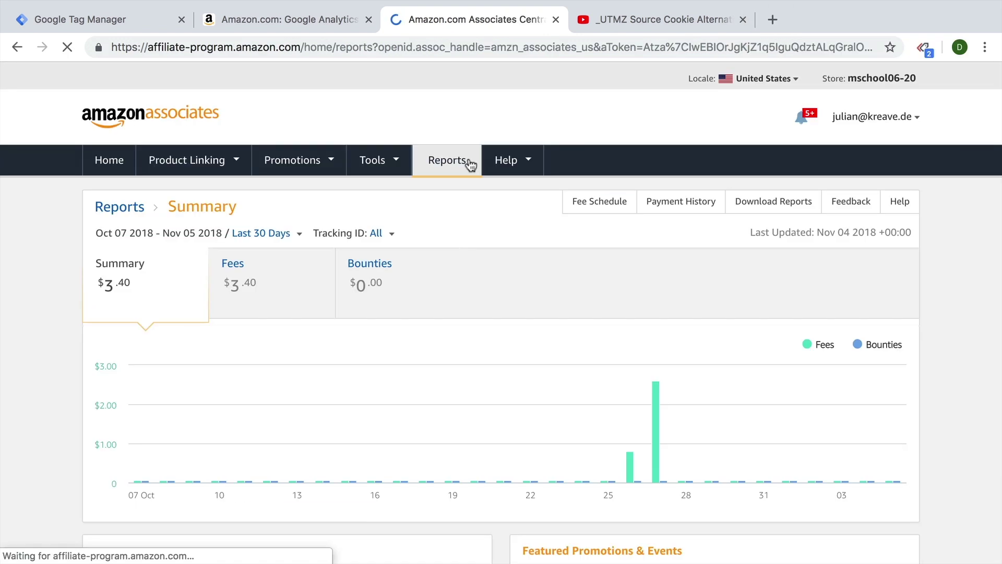
{"action": "left_click", "coordinate": [380, 236]}
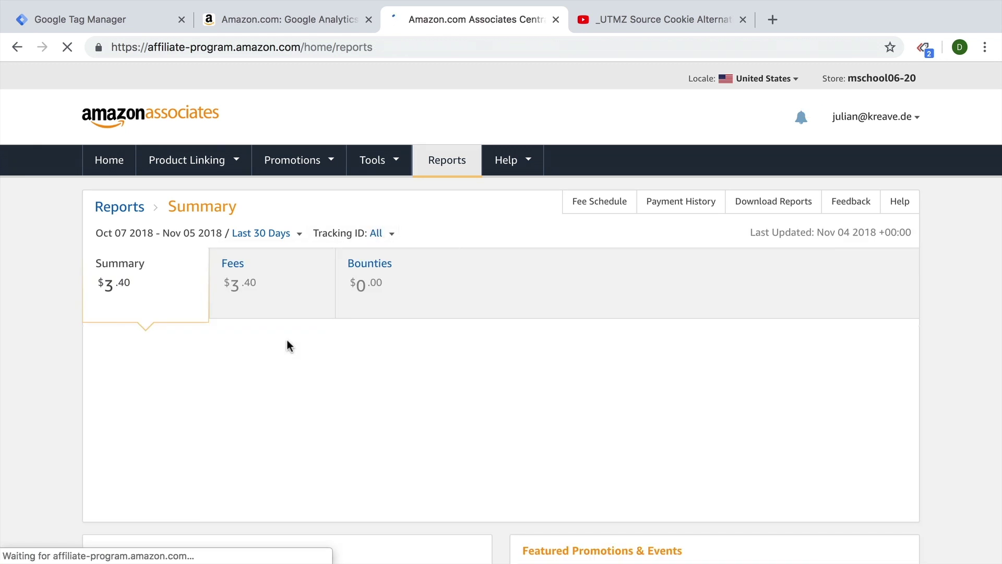
{"action": "scroll", "coordinate": [286, 340], "scroll_direction": "down", "scroll_amount": 4}
{"action": "scroll", "coordinate": [287, 341], "scroll_direction": "down", "scroll_amount": 5}
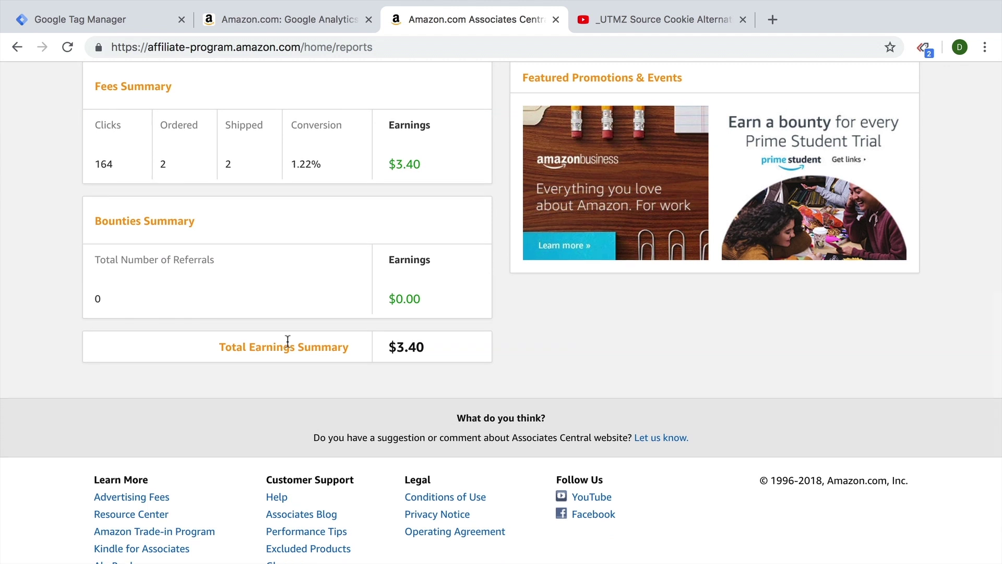
{"action": "scroll", "coordinate": [286, 341], "scroll_direction": "up", "scroll_amount": 3}
{"action": "scroll", "coordinate": [288, 348], "scroll_direction": "up", "scroll_amount": 4}
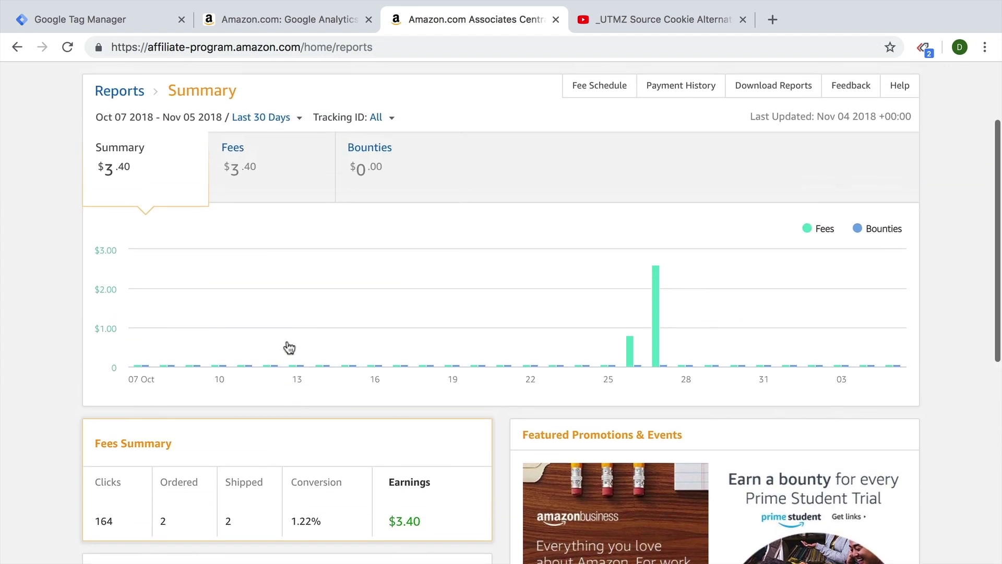
{"action": "scroll", "coordinate": [288, 346], "scroll_direction": "up", "scroll_amount": 2}
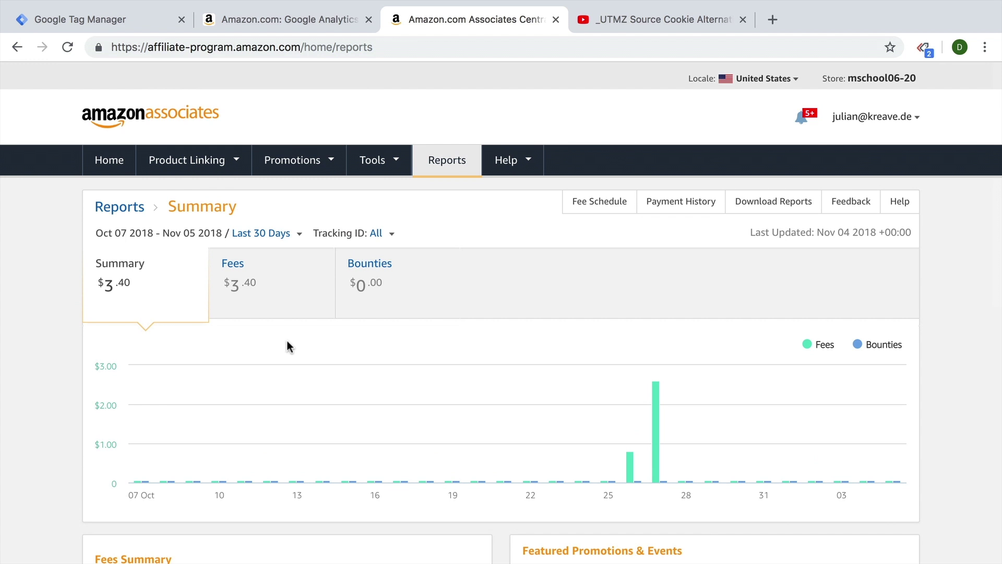
Switch back to the Google Tag Manager tab showing the workspace Tags page
{"action": "left_click", "coordinate": [83, 21]}
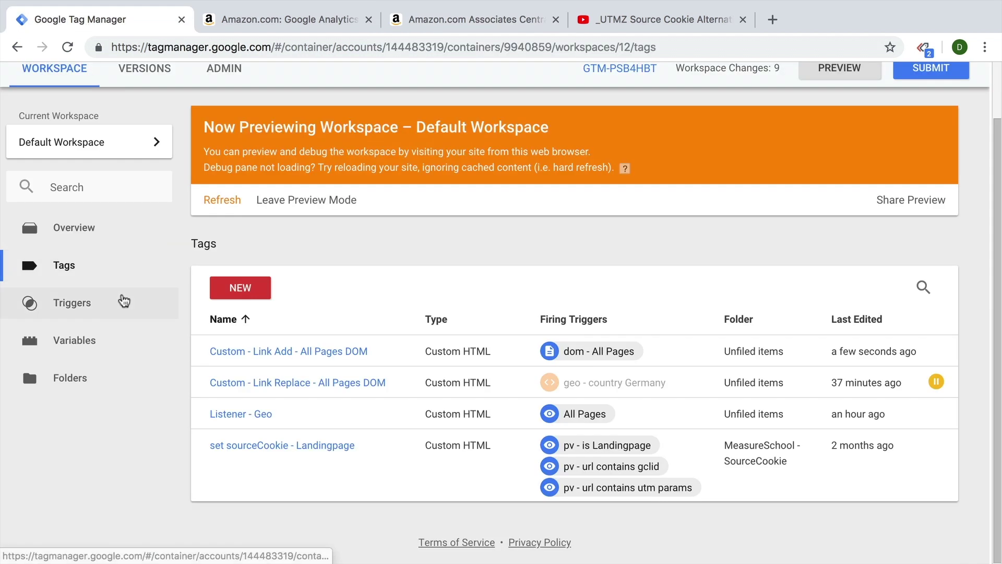